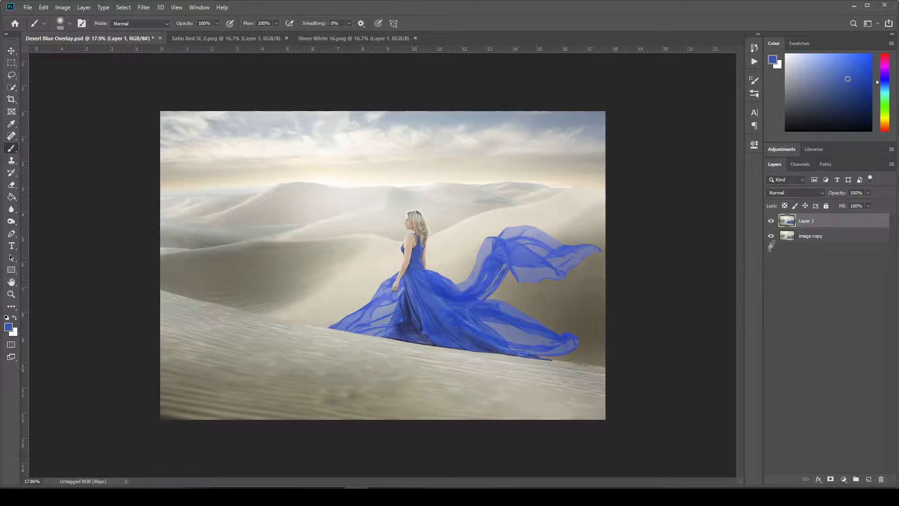
Compare the image with Layer 1 hidden and shown, and delete Layer 1
click(771, 220)
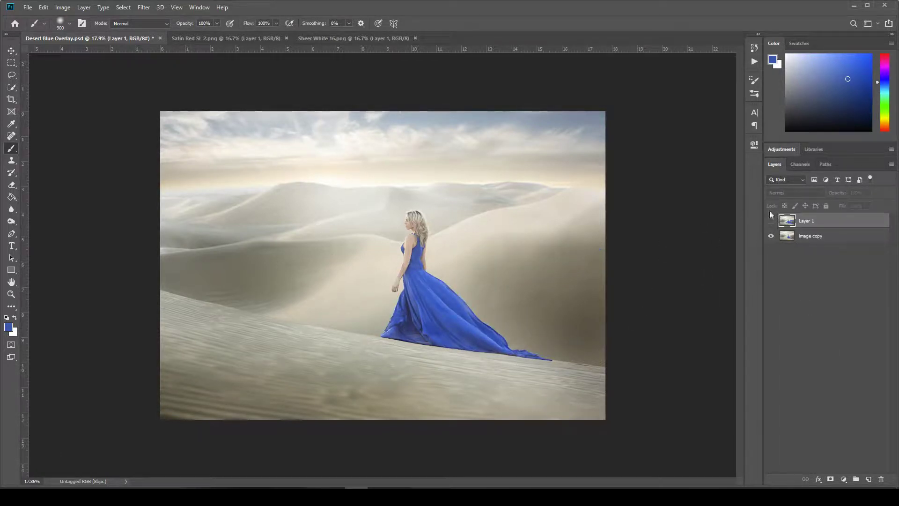
click(771, 221)
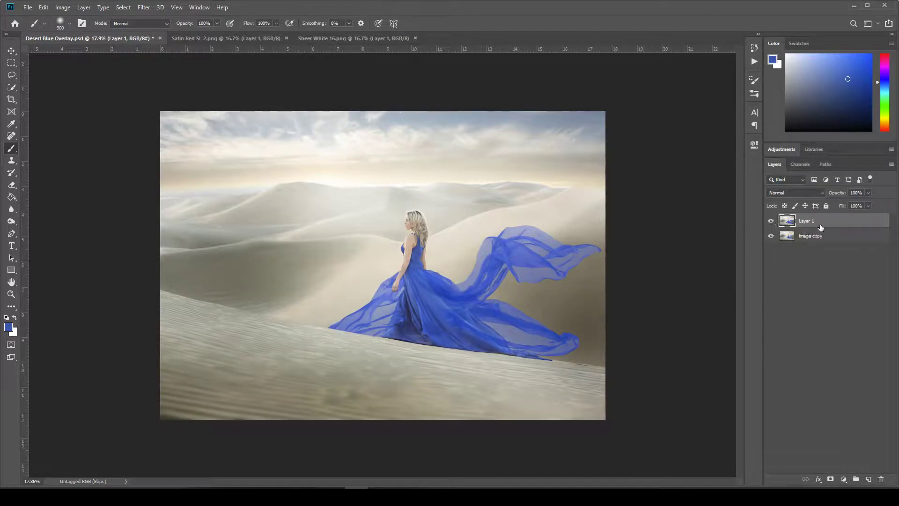
key(Delete)
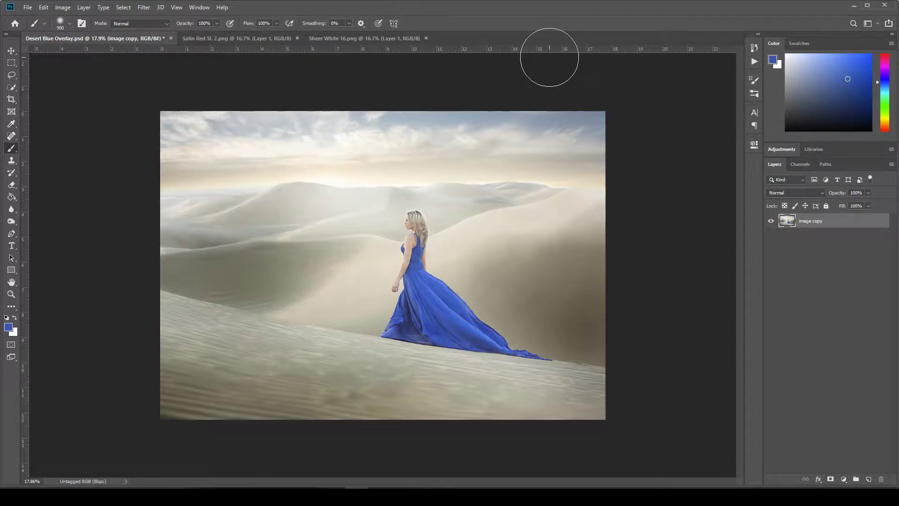
Place Sheer Red 8, Sheer Red 37 and Sheer Red 42 from the Sheer Red folder into the desert image
key(alt+Tab)
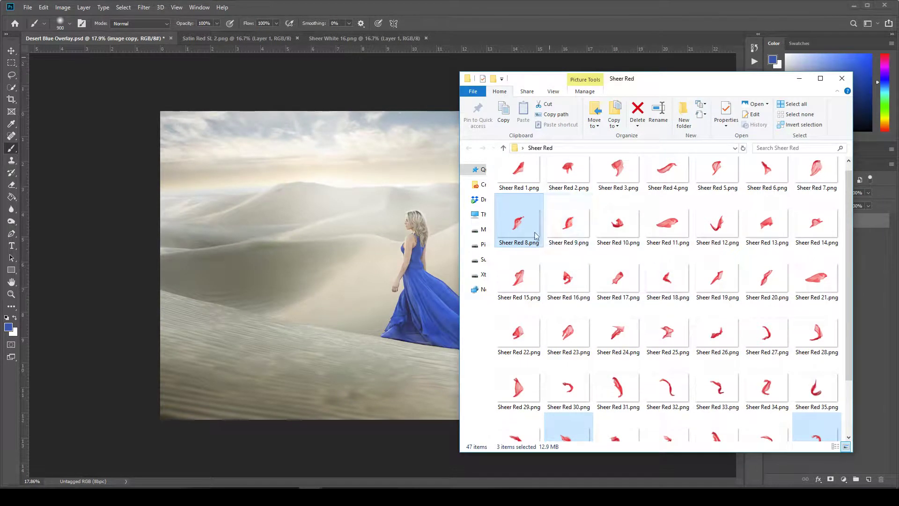
scroll(586, 294, down, 2)
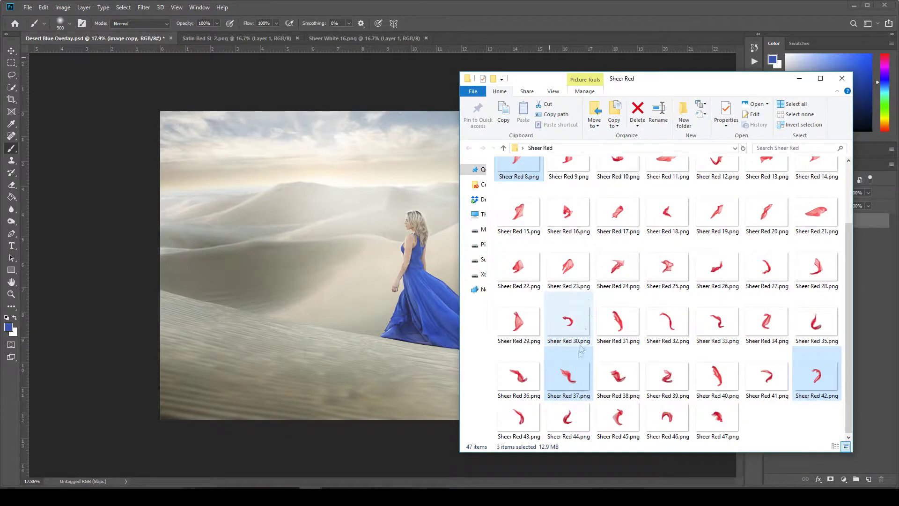
scroll(623, 267, up, 3)
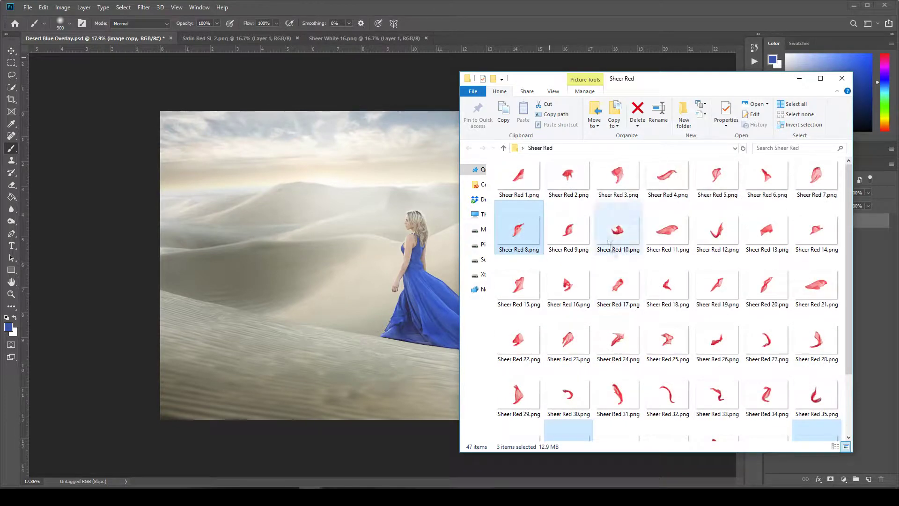
drag(542, 160, 344, 257)
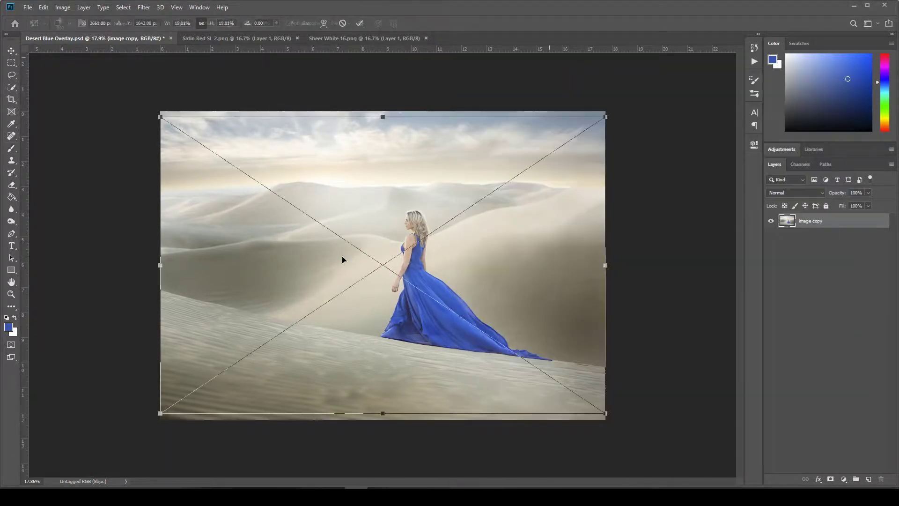
click(361, 24)
click(359, 23)
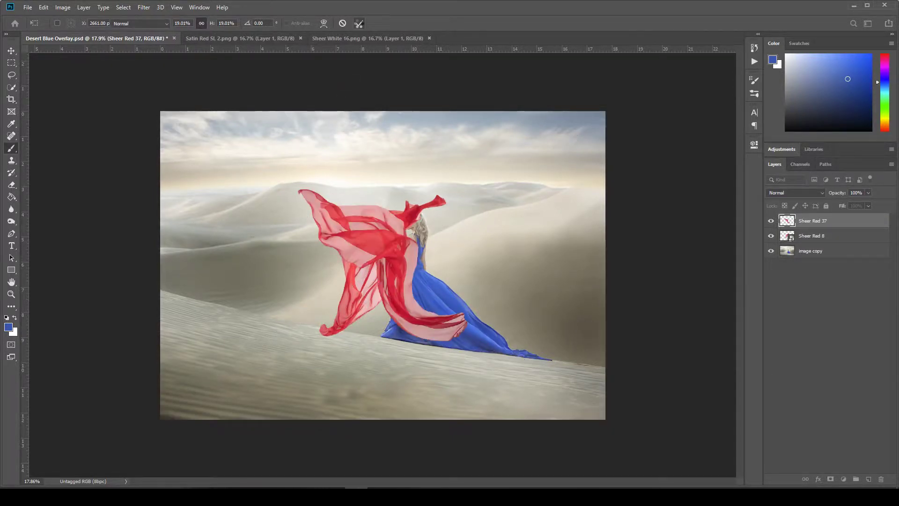
click(358, 23)
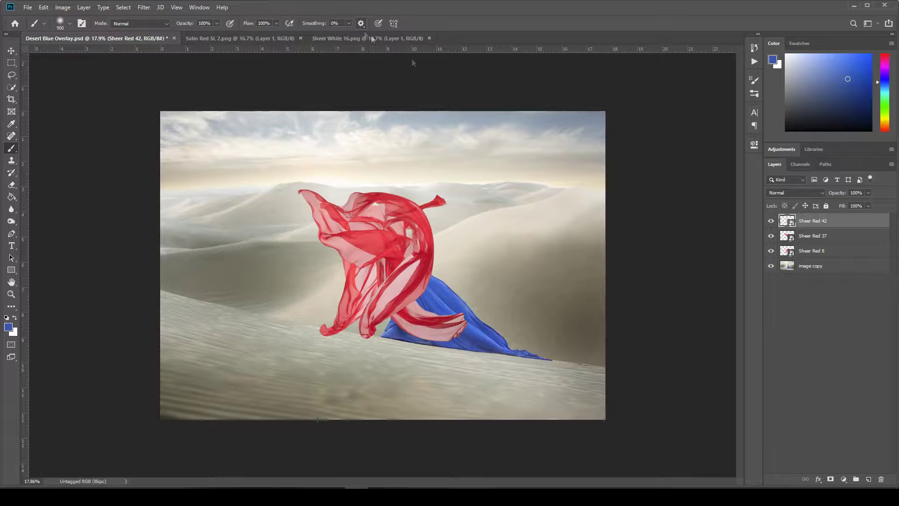
Rasterize the Sheer Red 42, Sheer Red 37 and Sheer Red 8 layers
right_click(827, 221)
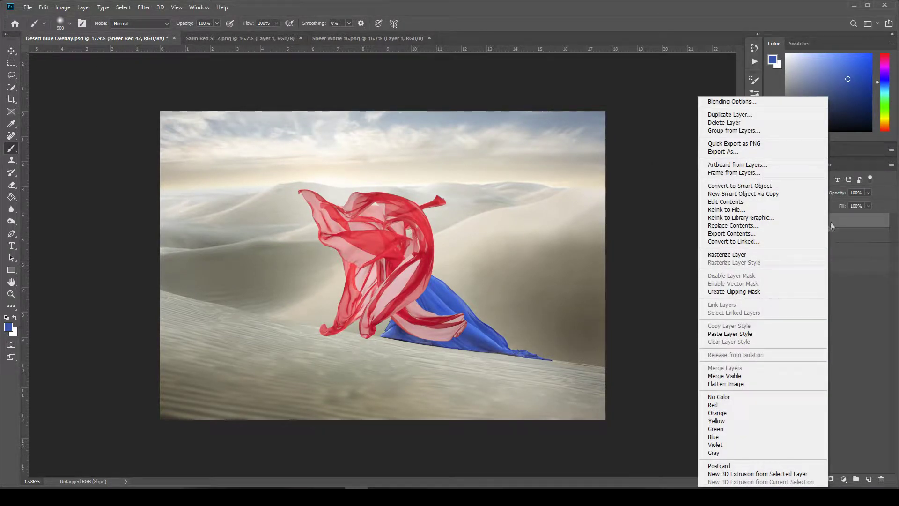
click(769, 255)
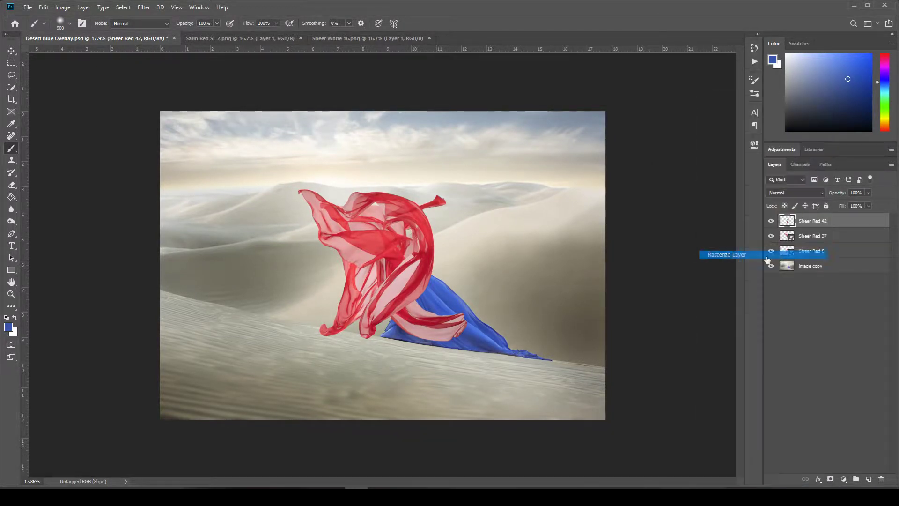
right_click(835, 234)
click(793, 254)
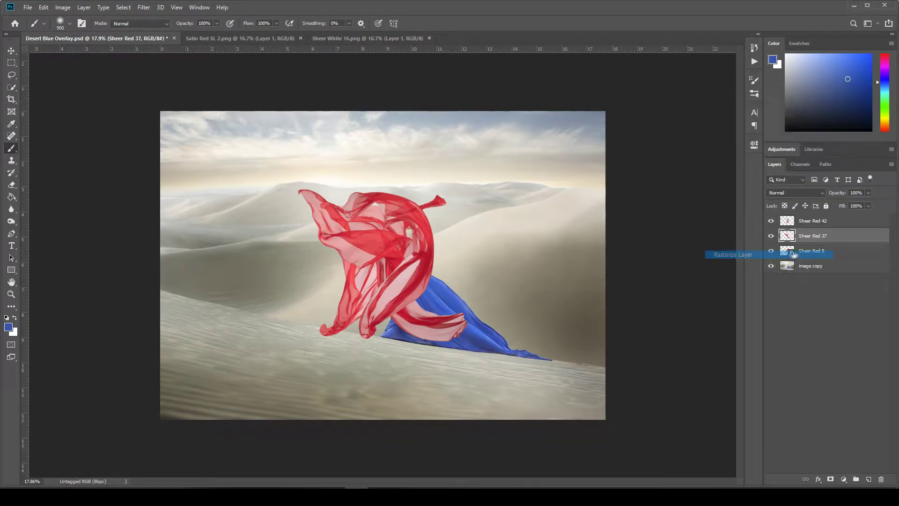
right_click(836, 249)
click(818, 254)
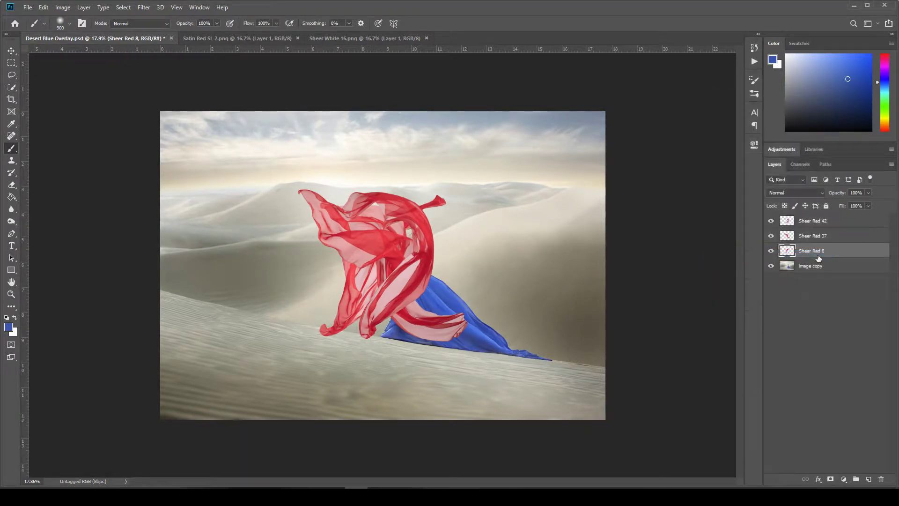
Group the three Sheer Red layers and expand the group to show its contents
shift+click(828, 222)
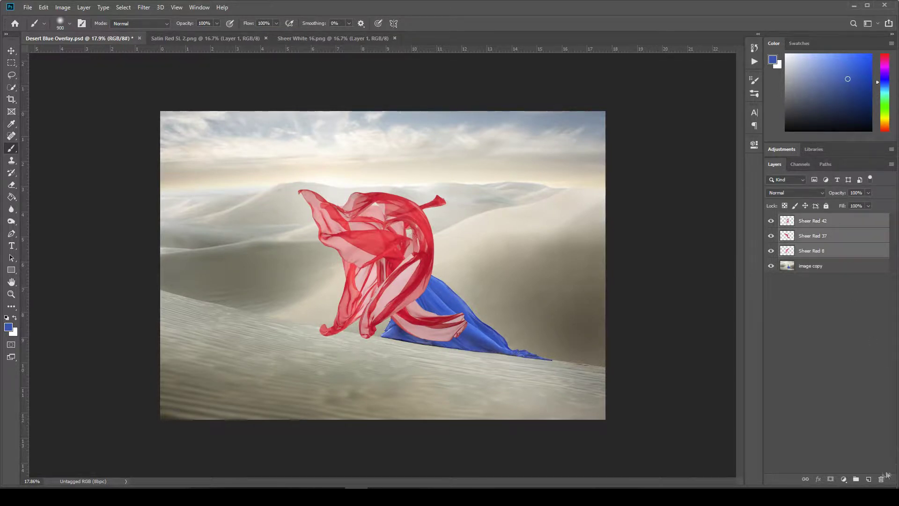
click(855, 480)
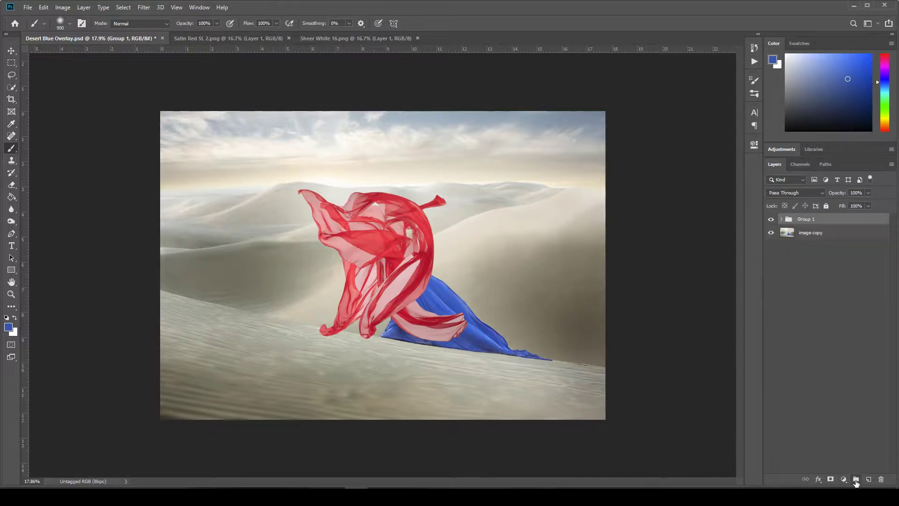
click(781, 219)
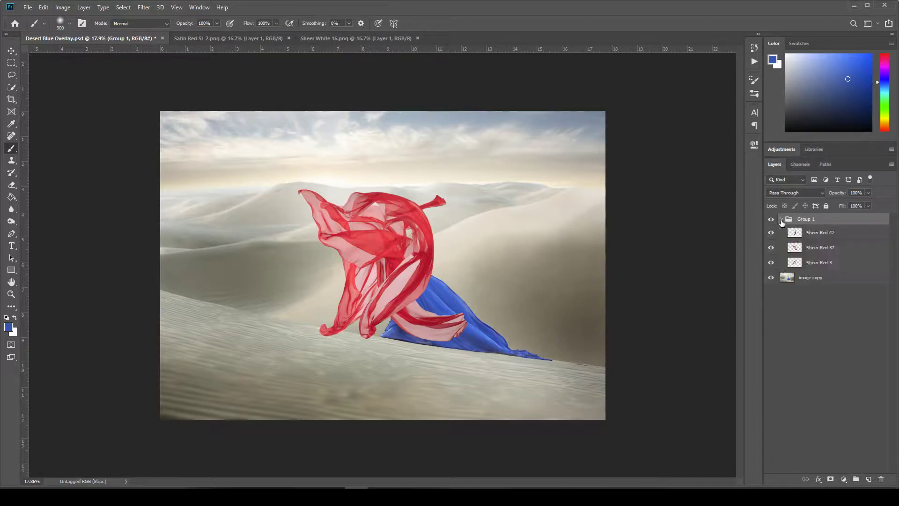
Hide Sheer Red 42 and Sheer Red 8 so that only Sheer Red 37 is shown in the group
click(771, 248)
click(770, 262)
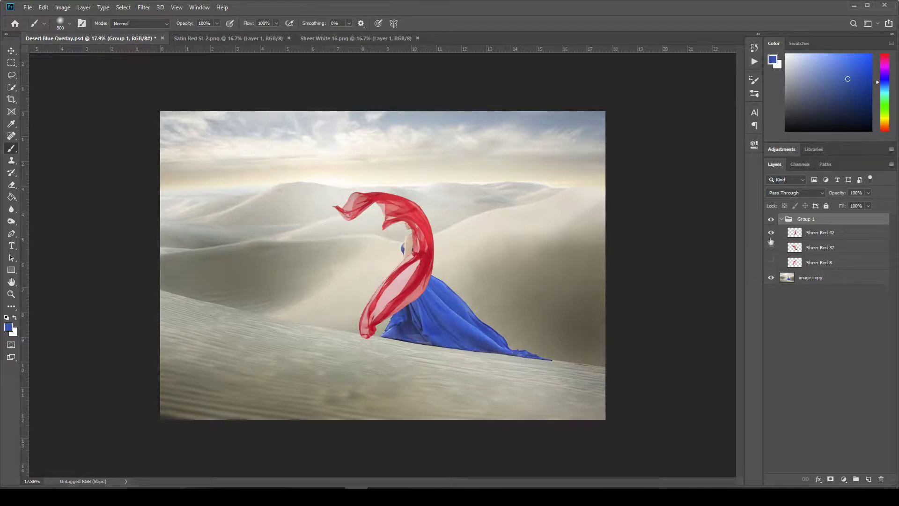
click(770, 232)
click(770, 247)
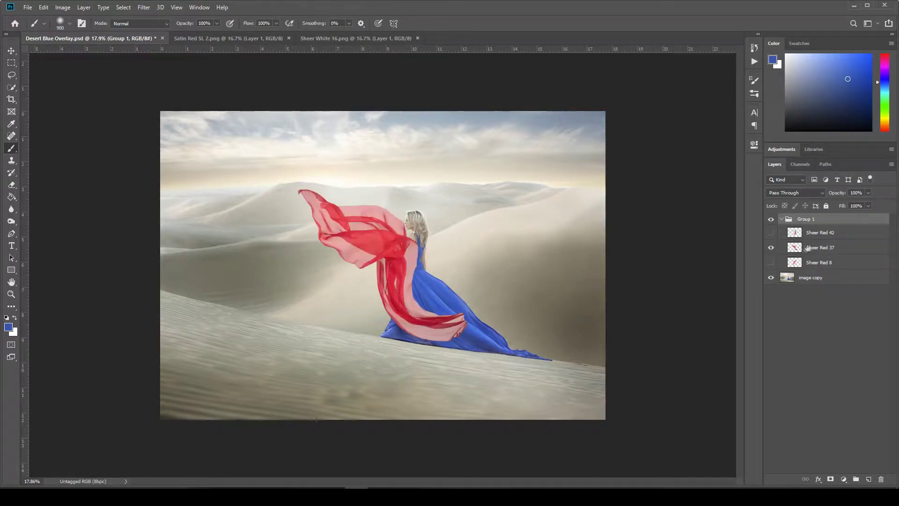
Flip the fabric on the Sheer Red 37 layer horizontally
click(816, 251)
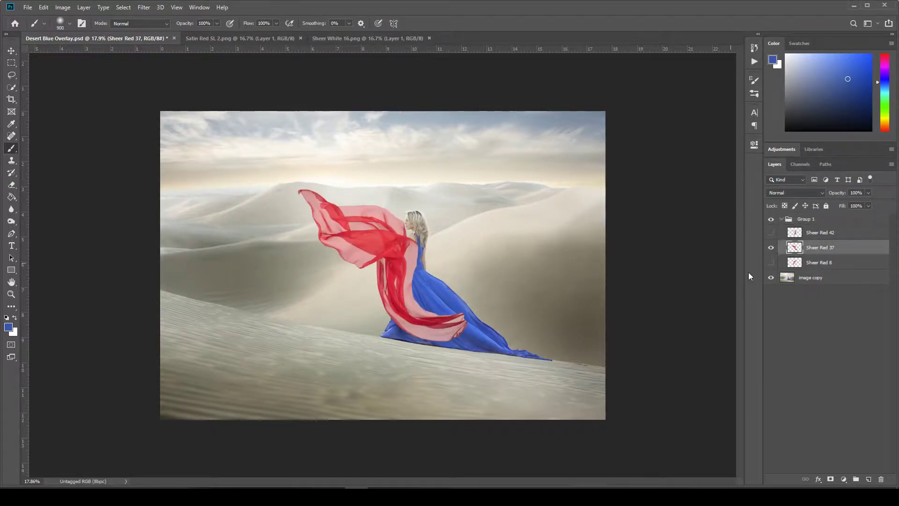
click(12, 51)
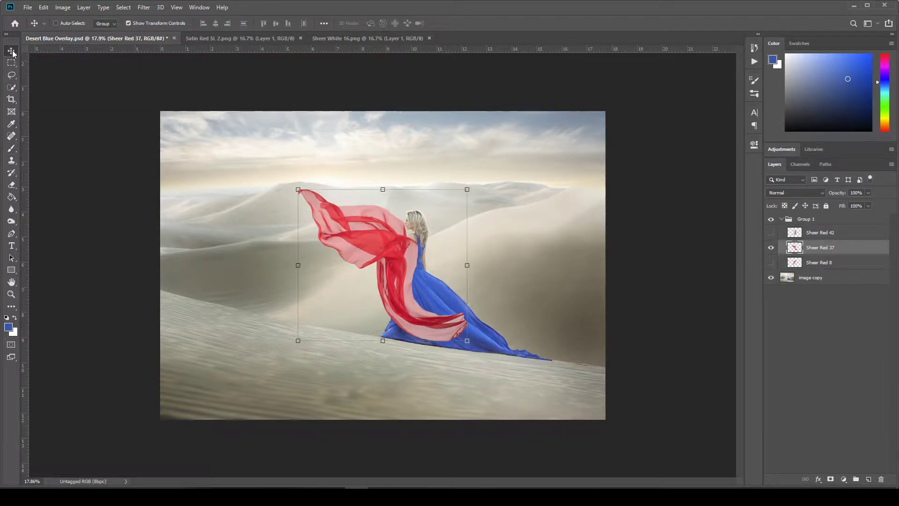
click(47, 5)
mouse_move(71, 221)
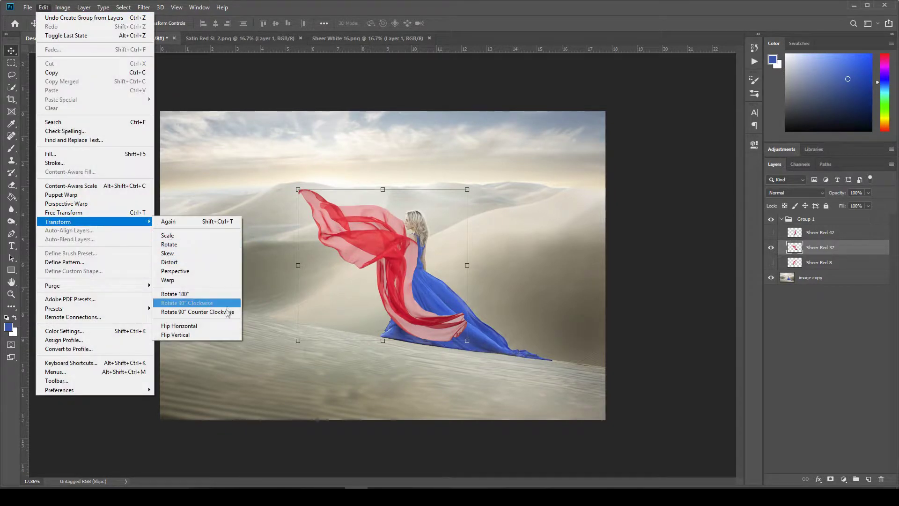
click(218, 327)
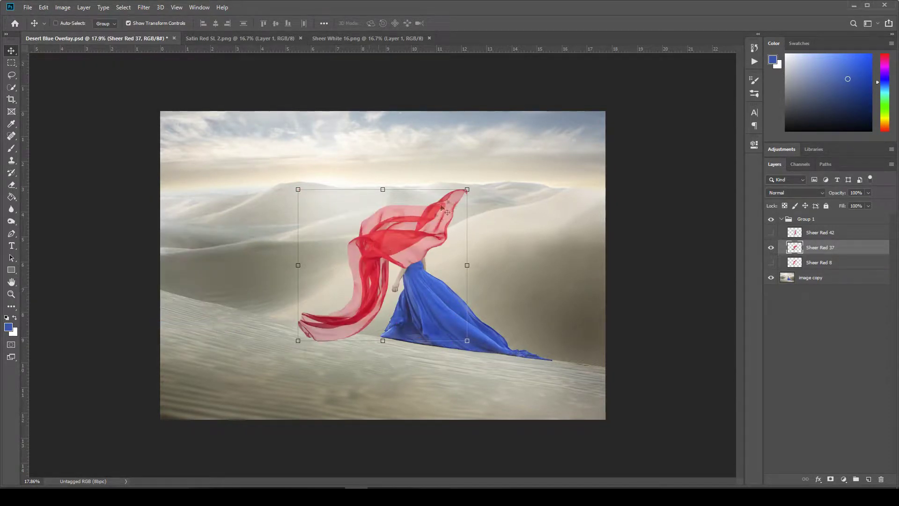
Rotate the Sheer Red 37 fabric about 29°, scale it to about 83% and position it flowing behind the woman's waist
drag(479, 177, 520, 237)
drag(382, 280, 509, 286)
drag(624, 258, 573, 257)
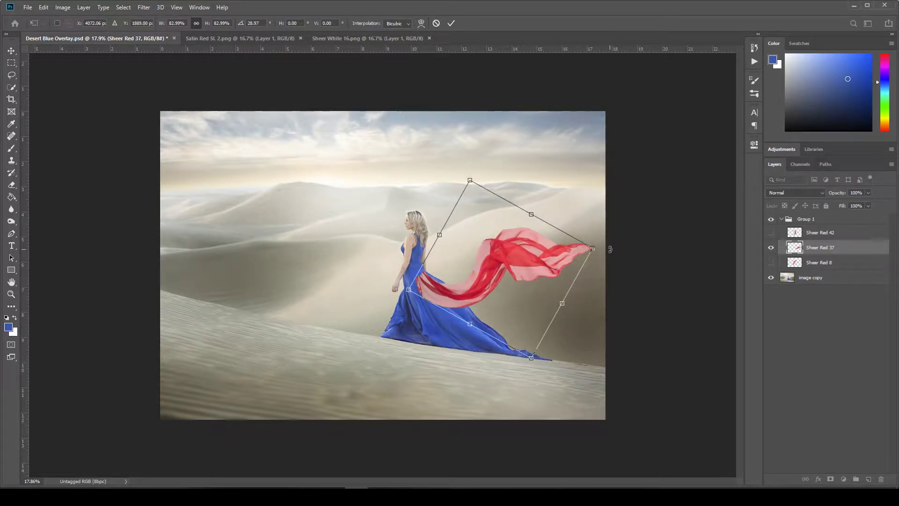
key(Return)
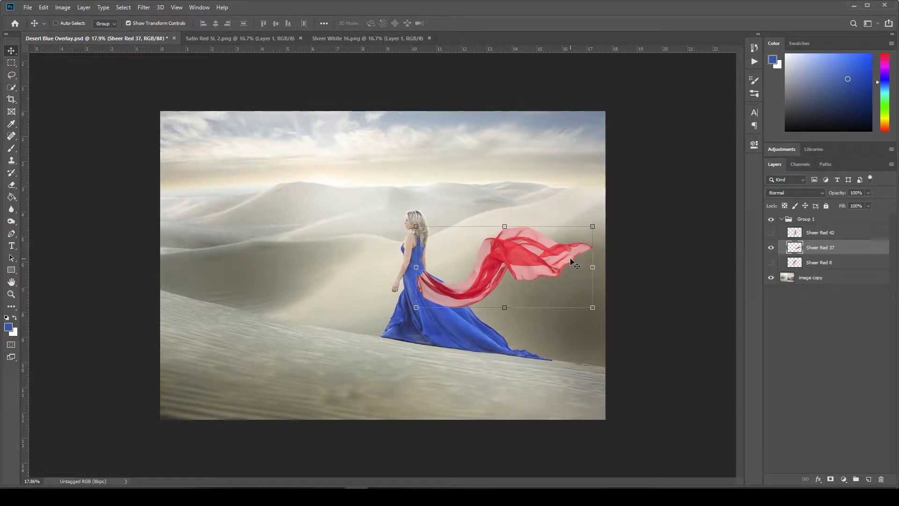
Add a Hue/Saturation adjustment layer, place it directly above Group 1 and clip it to the group
click(813, 220)
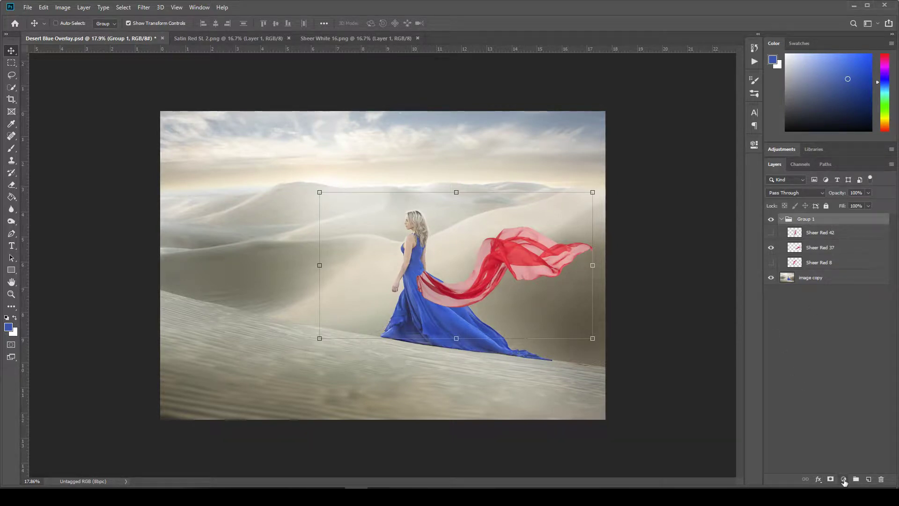
click(844, 479)
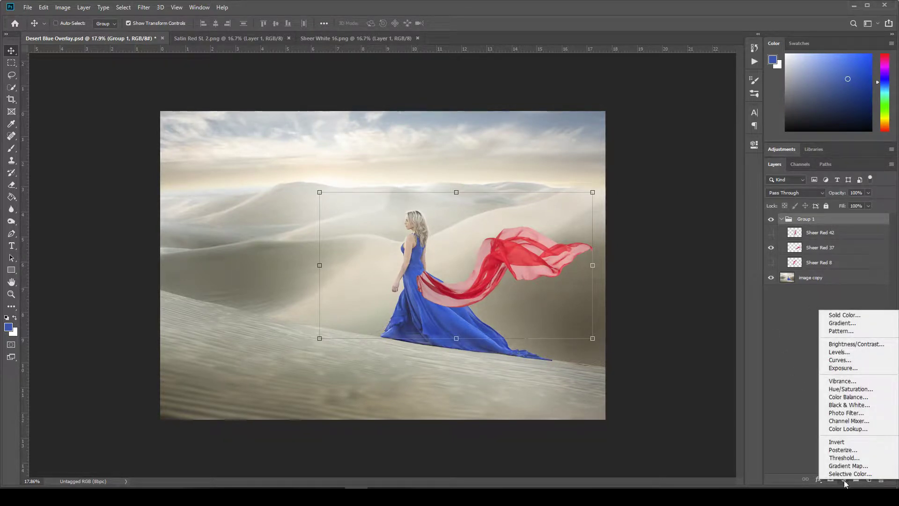
click(802, 448)
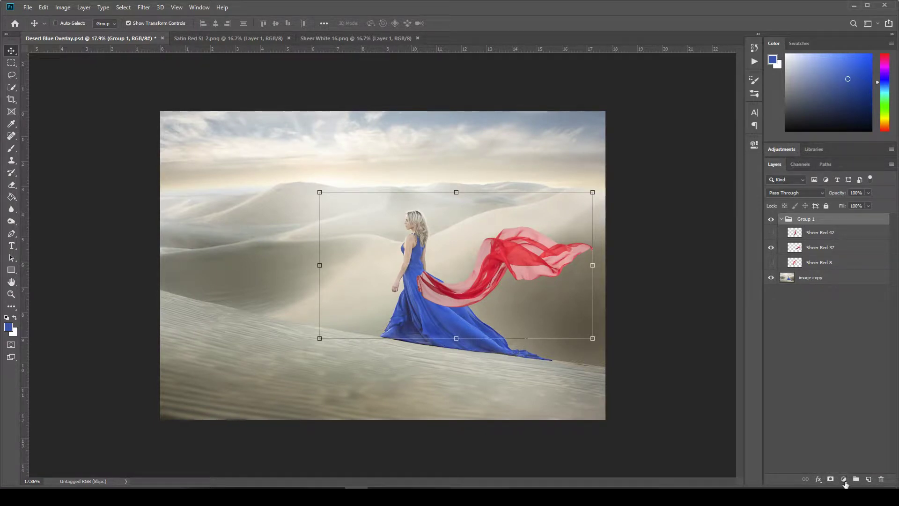
click(844, 480)
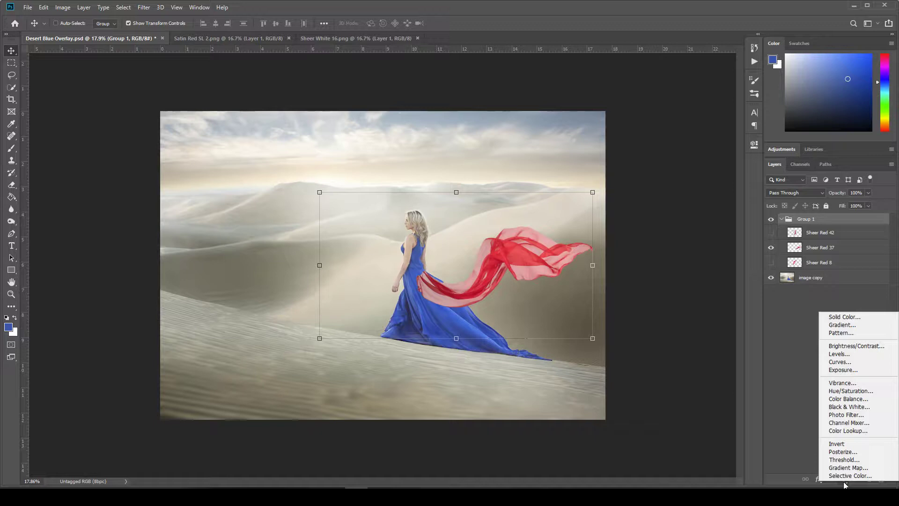
click(868, 392)
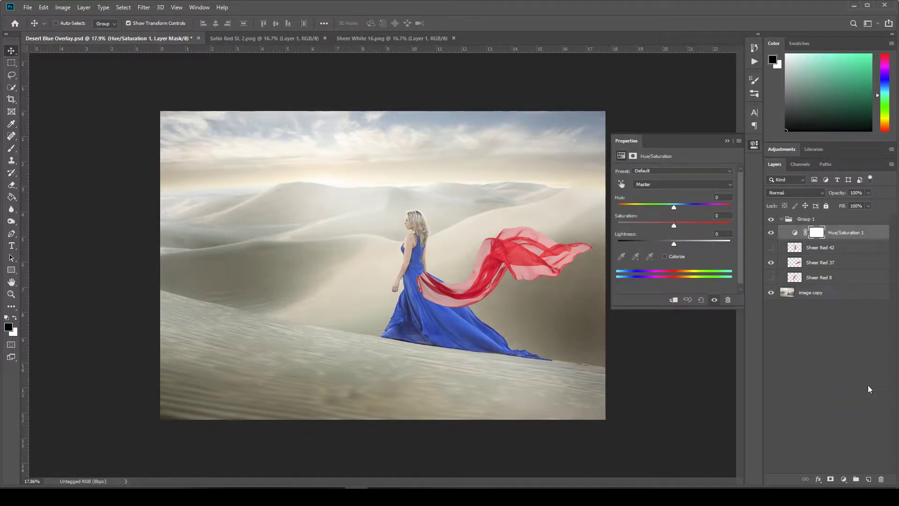
drag(860, 232, 857, 213)
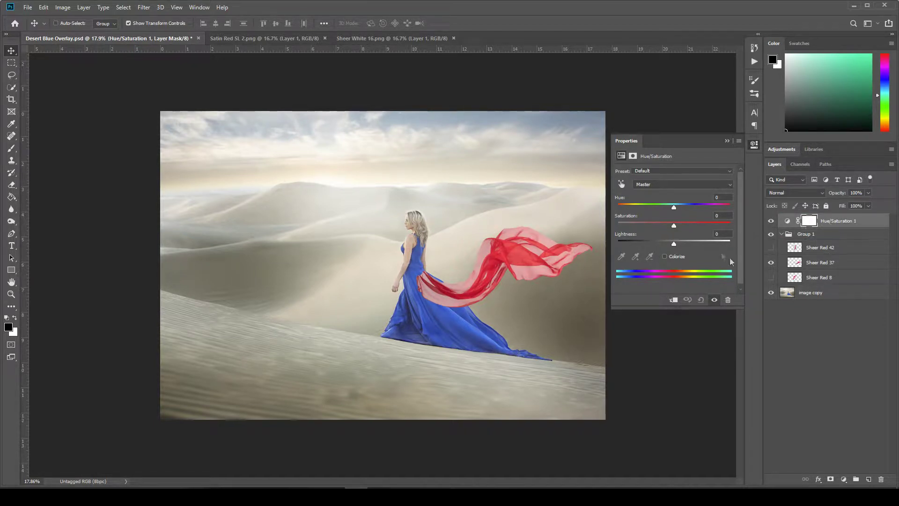
click(674, 303)
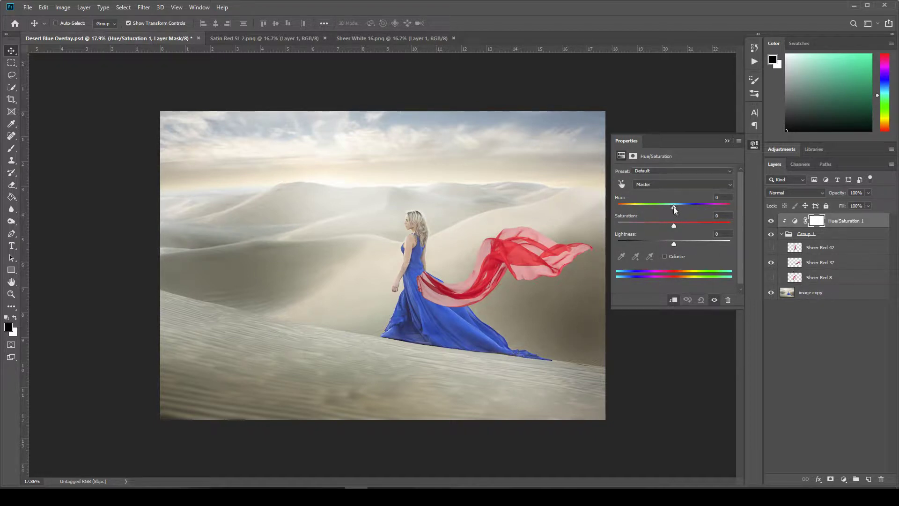
Match the fabric to the blue dress by setting the adjustment's Hue to -135, Saturation to -2 and Lightness to -6
drag(673, 208, 628, 215)
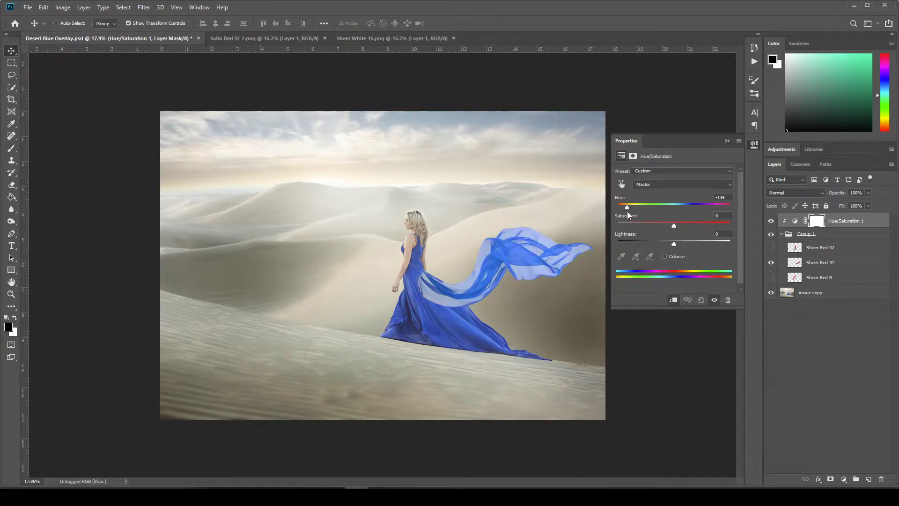
drag(627, 212, 670, 244)
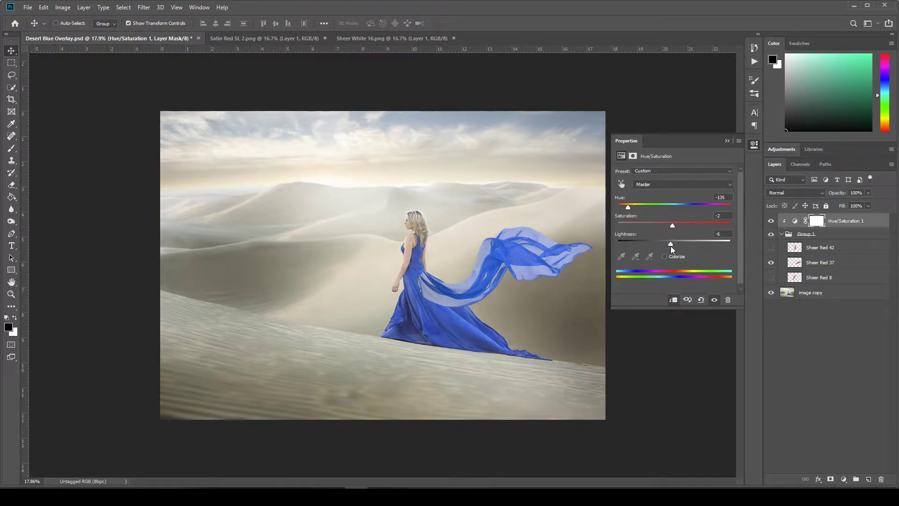
click(727, 140)
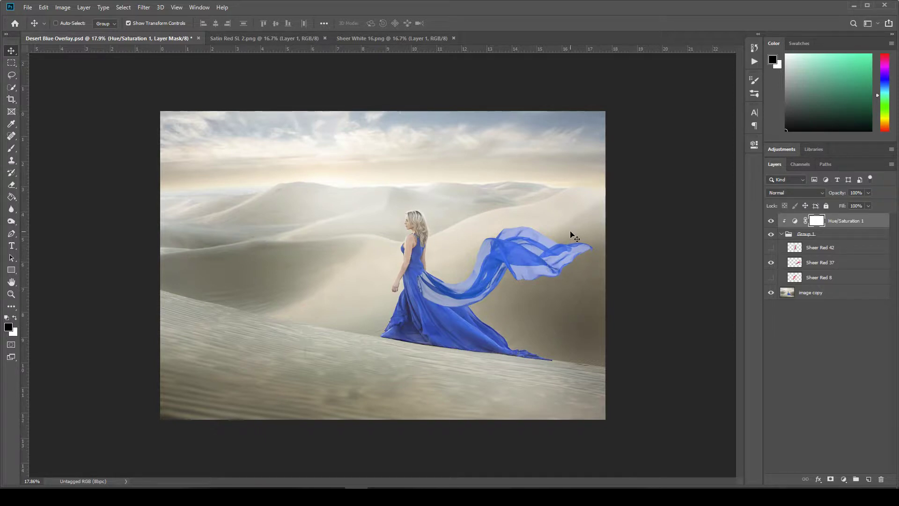
Set the Sheer Red 37 layer's Blend If highlight sliders for This Layer to a split of 146 / 255
click(850, 265)
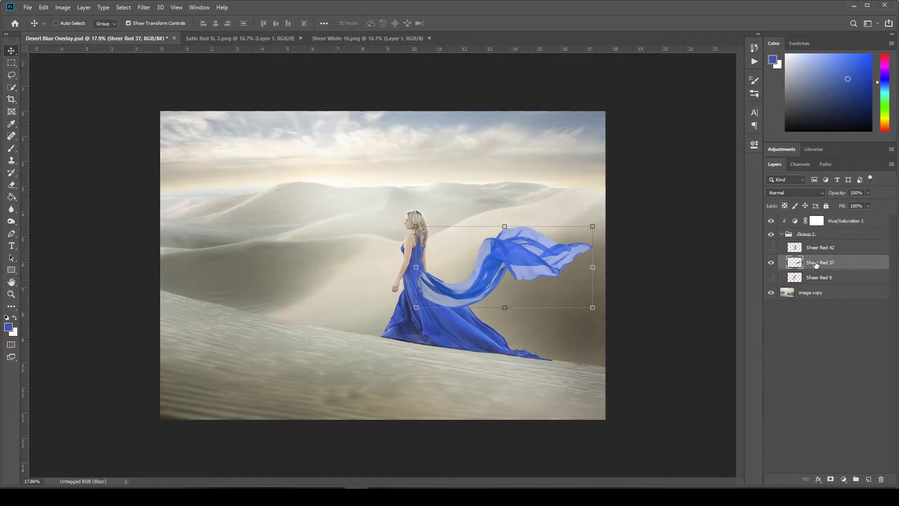
double_click(860, 263)
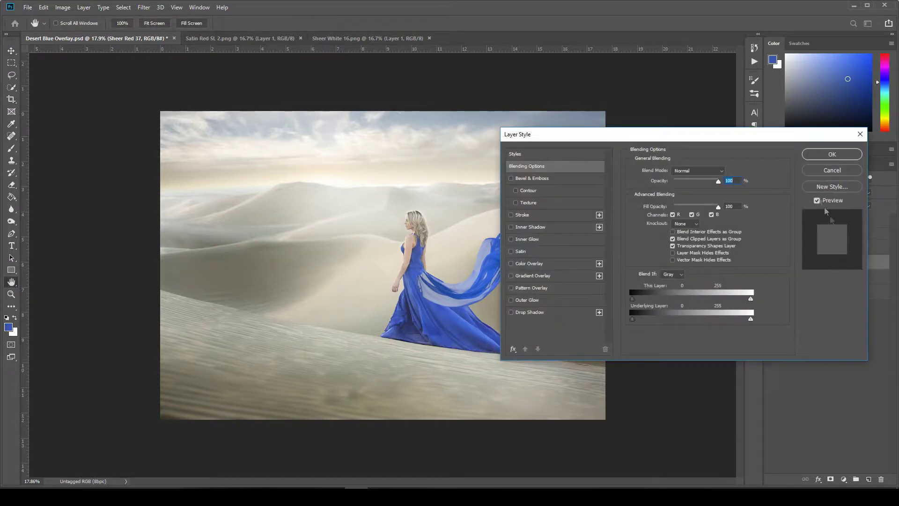
drag(773, 134, 856, 43)
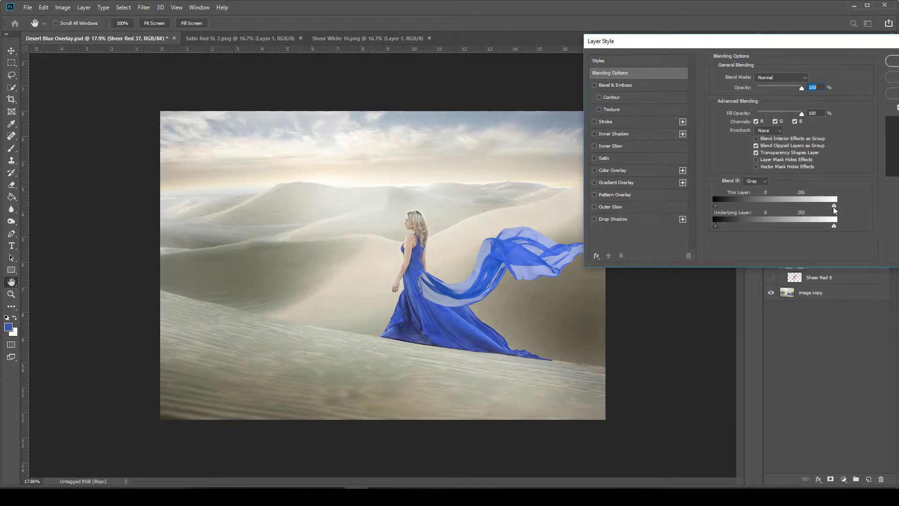
drag(834, 209, 787, 226)
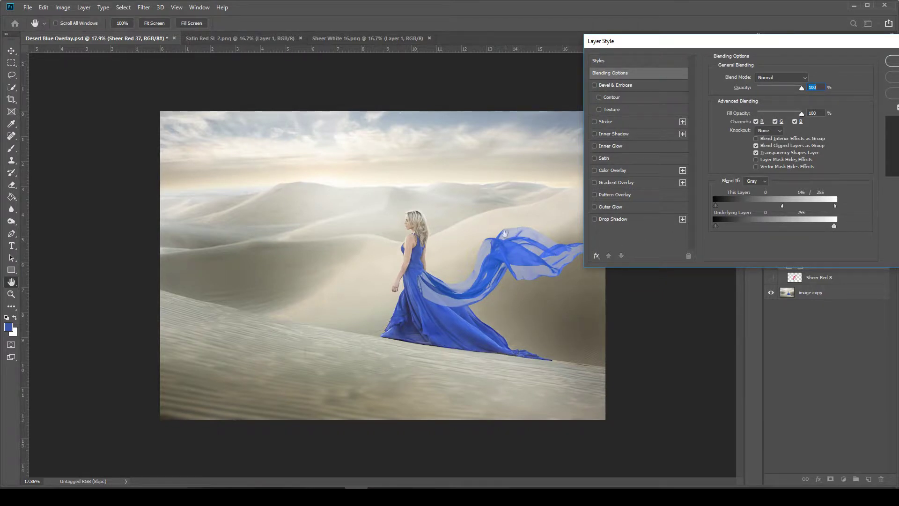
drag(811, 46, 687, 116)
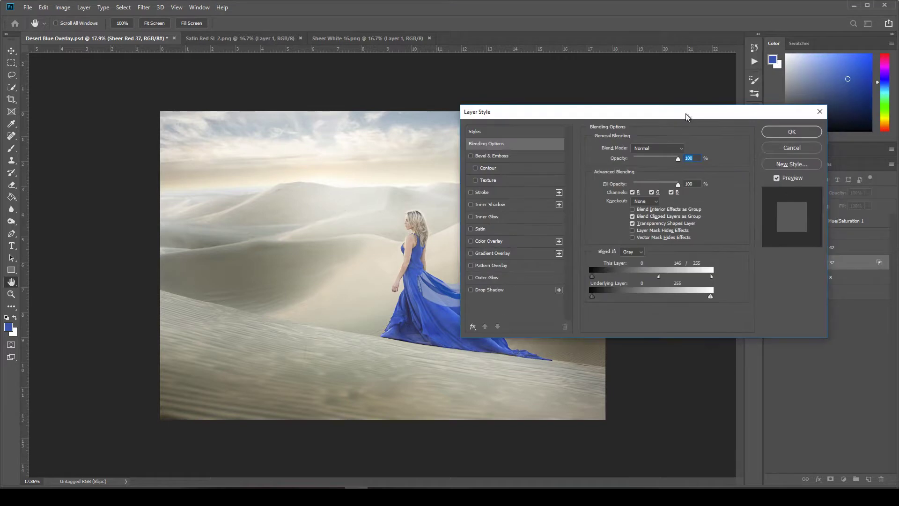
click(800, 138)
Add a Solid Color fill layer in blue #3056ac above Hue/Saturation 1 and clip it to the fabric group
click(847, 221)
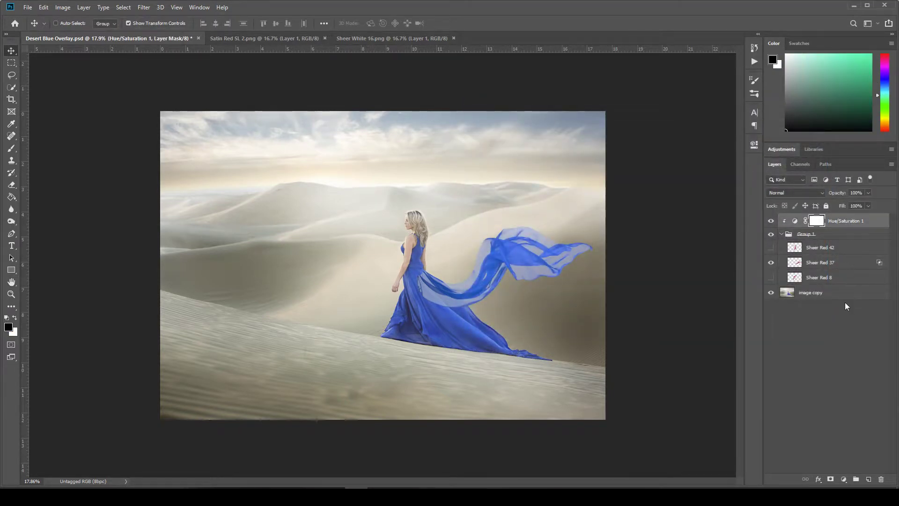
click(844, 479)
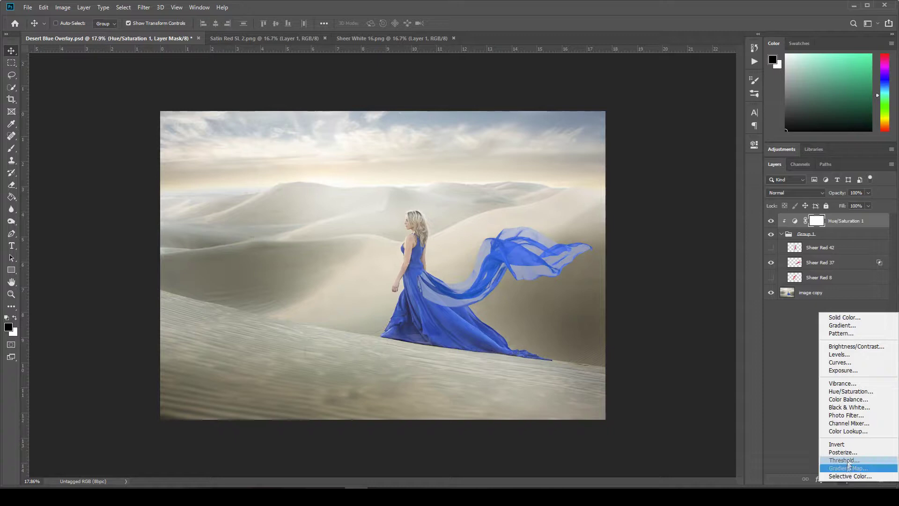
click(856, 317)
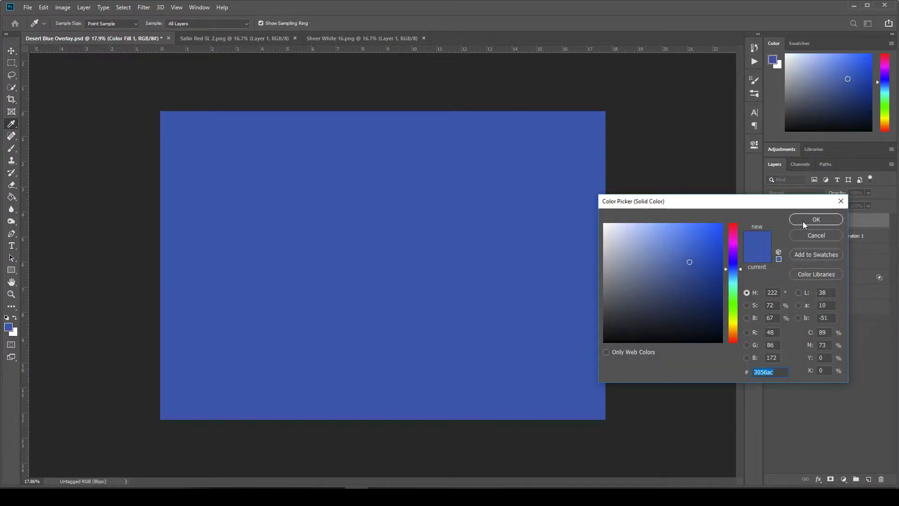
click(802, 221)
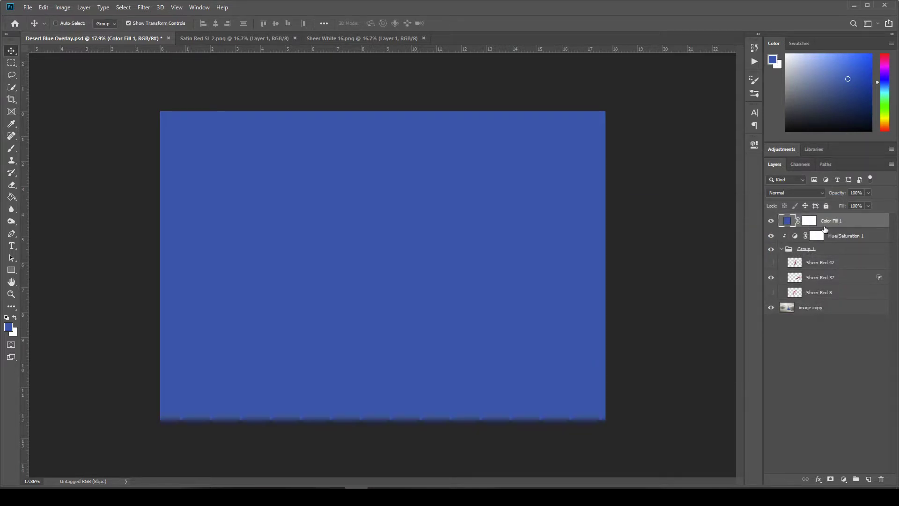
drag(825, 229, 825, 224)
mouse_move(840, 223)
mouse_down()
mouse_move(840, 232)
mouse_move(844, 226)
mouse_up()
alt+click(844, 227)
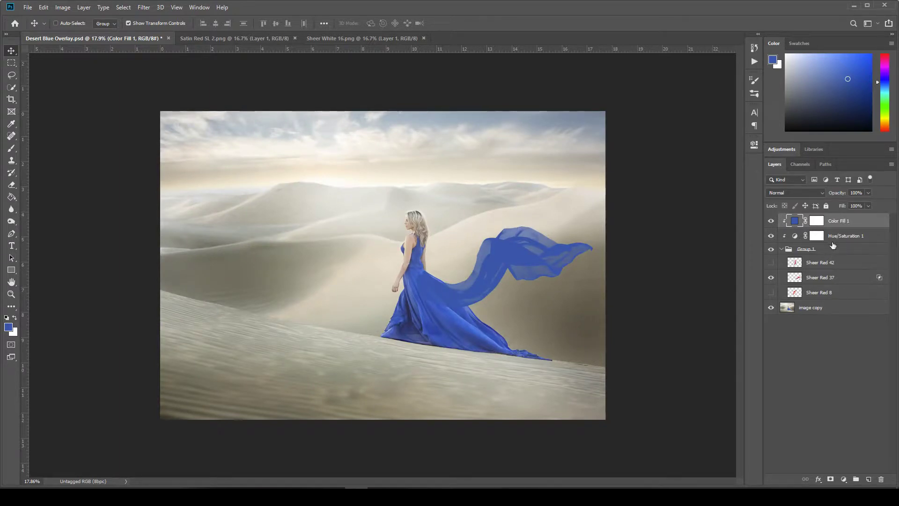
double_click(795, 223)
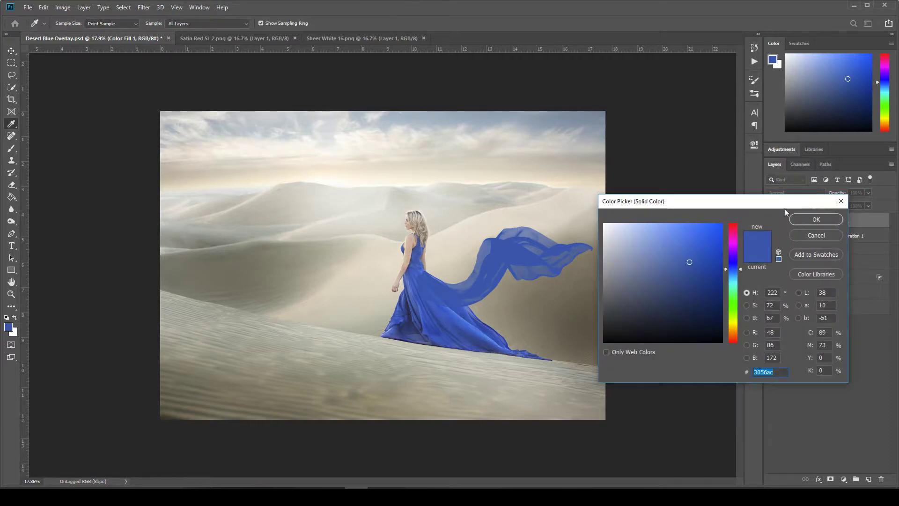
drag(763, 316, 805, 140)
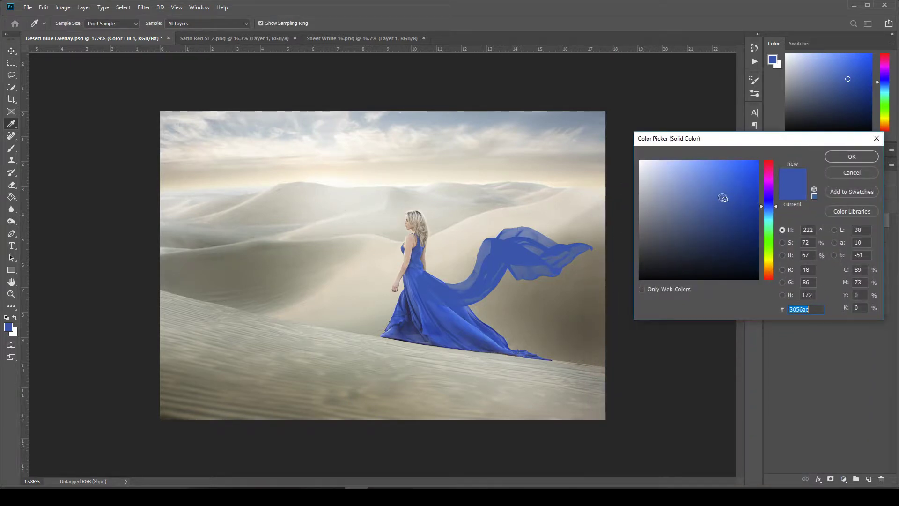
mouse_move(724, 199)
mouse_down()
mouse_move(713, 185)
mouse_move(739, 210)
mouse_move(722, 194)
mouse_move(725, 202)
mouse_up()
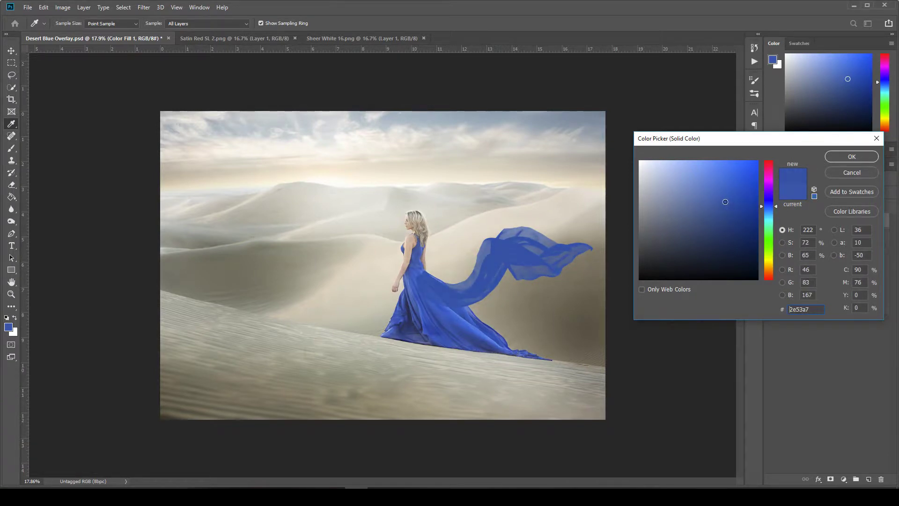
click(833, 173)
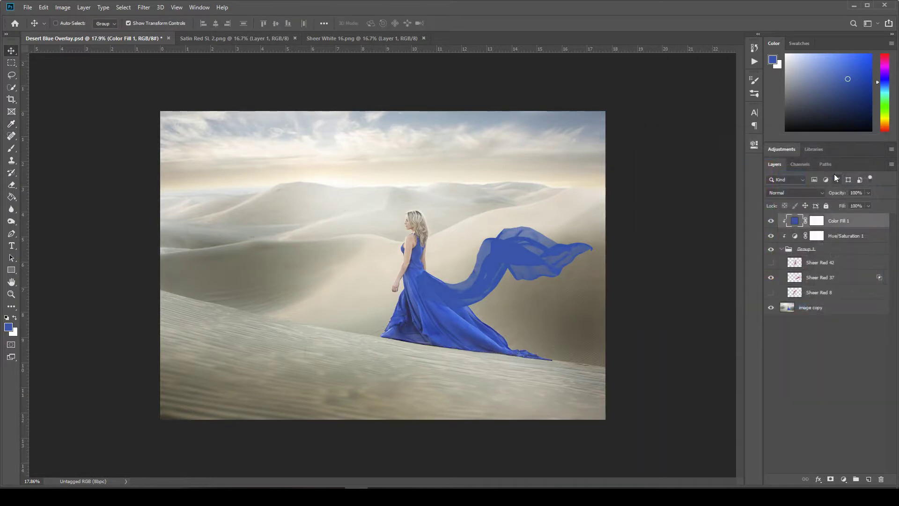
Reduce the Color Fill 1 layer's opacity to 73%
click(868, 194)
drag(868, 204, 853, 206)
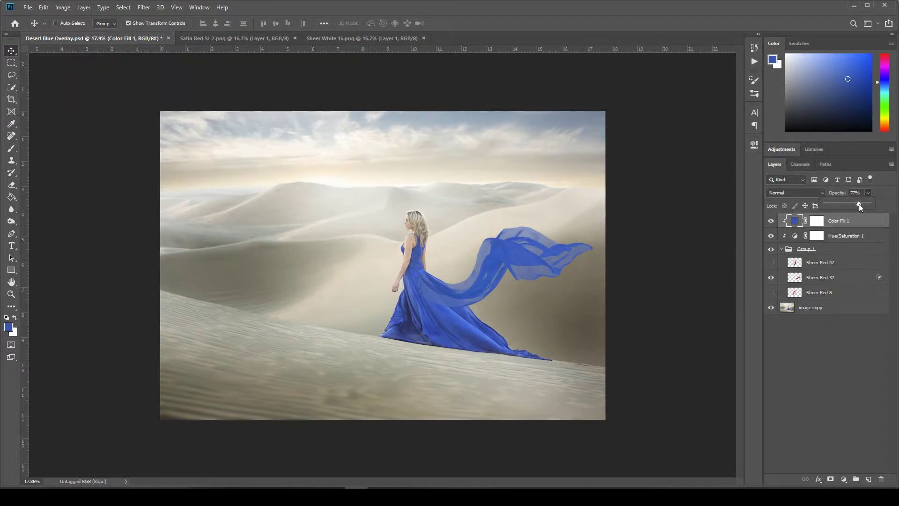
drag(859, 207, 862, 207)
Add a Levels adjustment layer above Color Fill 1 and clip it to the fabric group
click(844, 479)
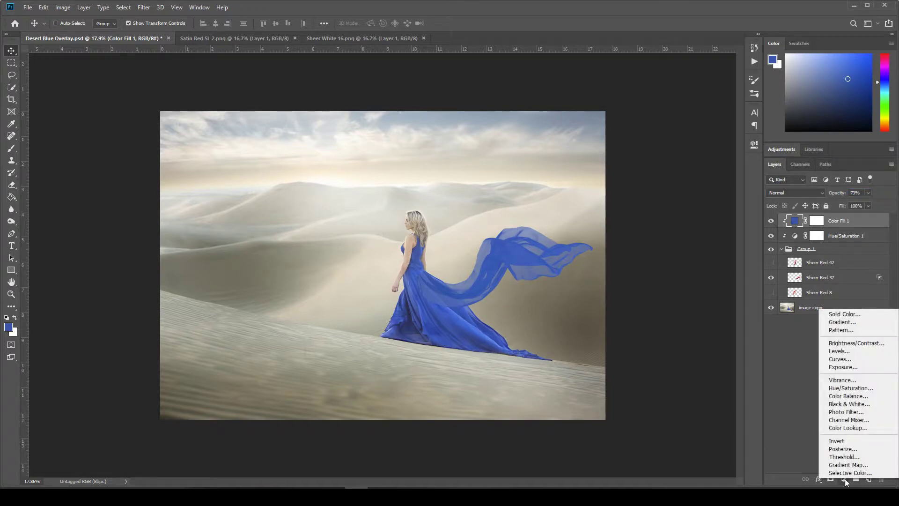
click(840, 351)
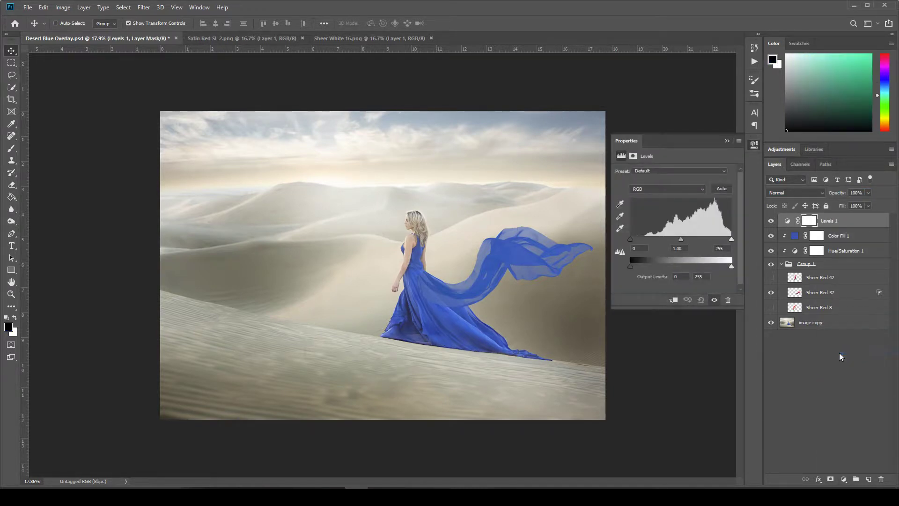
click(674, 301)
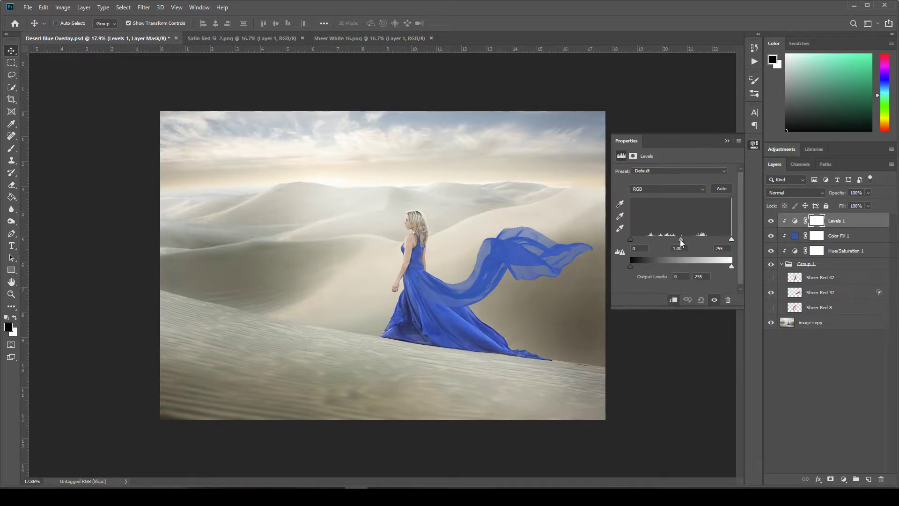
Adjust the Levels black, midtone and white inputs to match the fabric to the dress, with the white input at 249
drag(680, 240, 723, 239)
drag(731, 240, 729, 239)
drag(637, 242, 635, 242)
drag(683, 239, 684, 239)
click(727, 141)
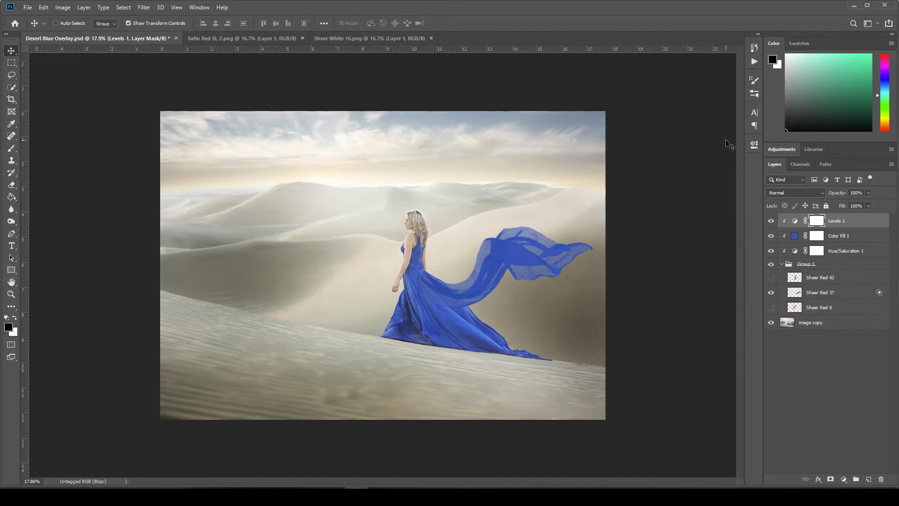
Add a layer mask to Sheer Red 37 and paint it with a soft black 175 px brush to blend the fabric's end into the dress
click(826, 296)
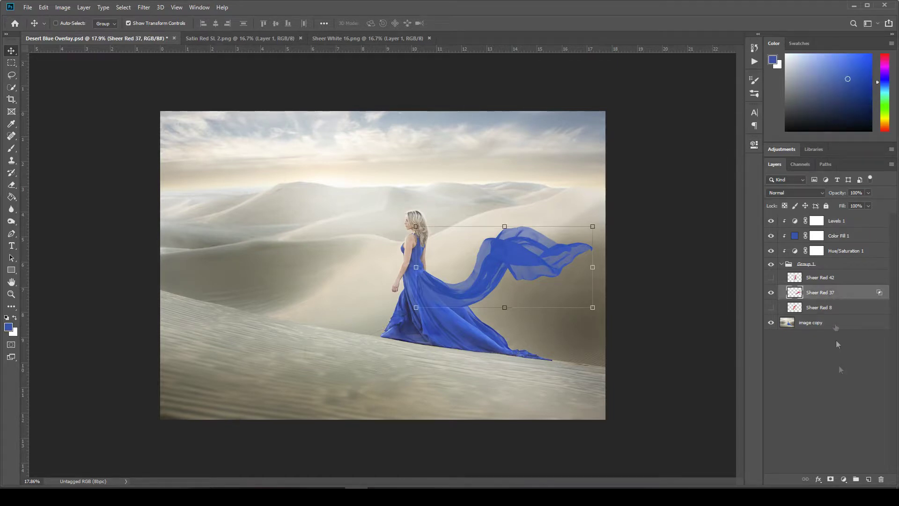
click(830, 479)
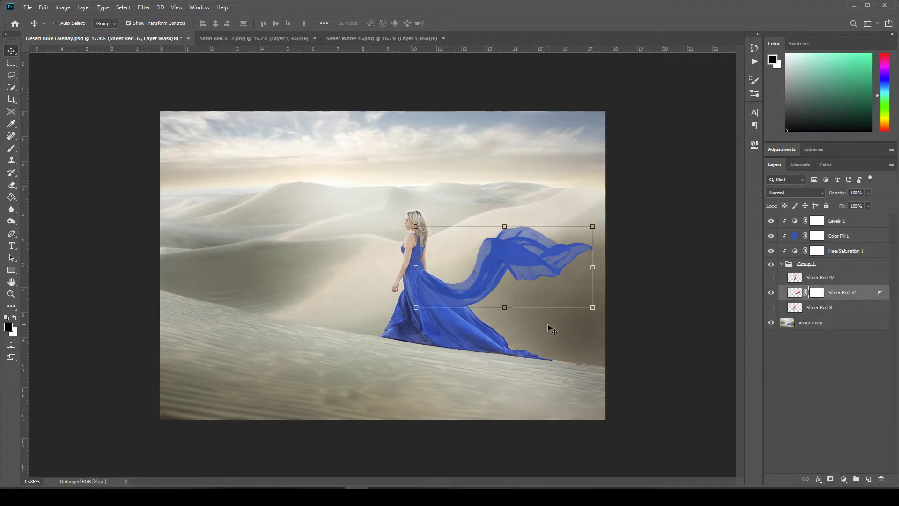
key(b)
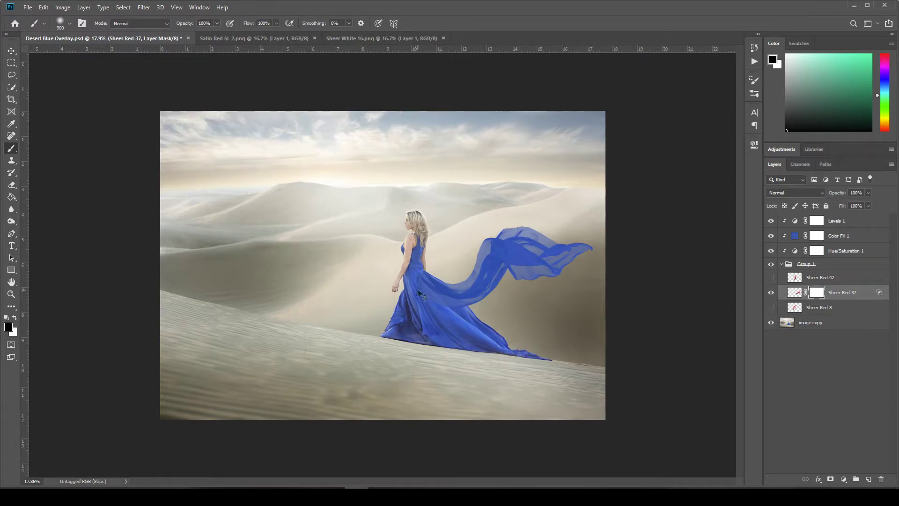
scroll(422, 290, up, 5)
right_click(495, 351)
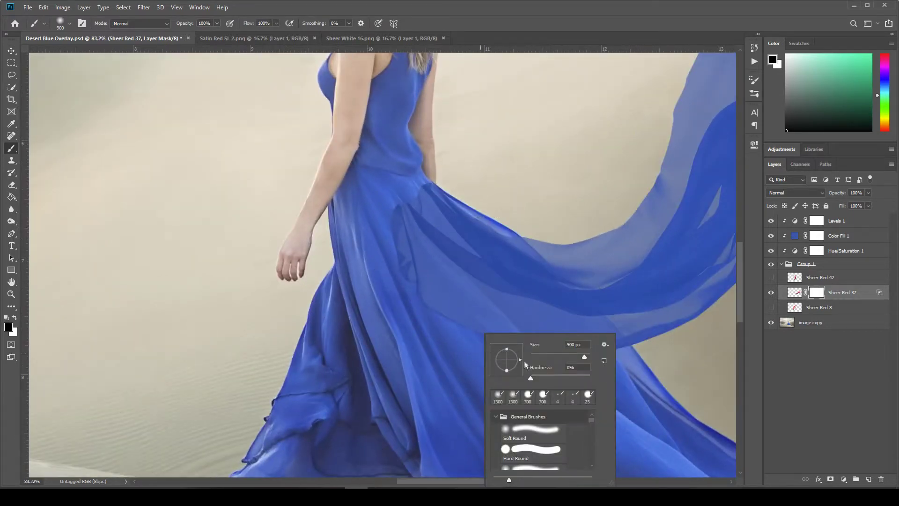
key(Escape)
key(bracketleft)
key(bracketleft)
key(bracketleft)
key(bracketleft)
key(bracketleft)
key(bracketleft)
key(bracketleft)
key(bracketleft)
key(bracketleft)
key(bracketleft)
key(bracketleft)
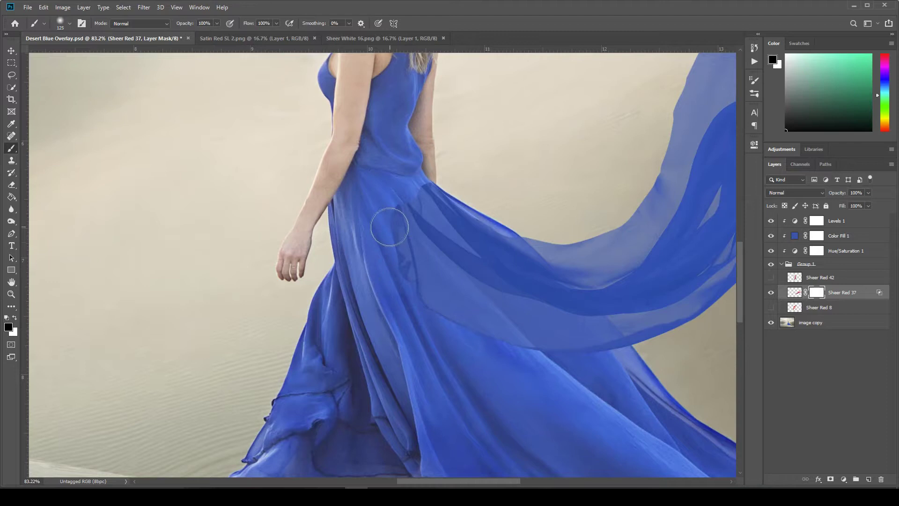
key(bracketright)
key(bracketright)
mouse_move(391, 215)
mouse_down()
mouse_move(386, 255)
mouse_move(436, 339)
mouse_move(424, 317)
mouse_move(496, 377)
mouse_move(410, 301)
mouse_move(391, 217)
mouse_move(415, 168)
mouse_move(426, 168)
mouse_move(351, 220)
mouse_up()
mouse_move(378, 324)
mouse_down()
mouse_move(462, 325)
mouse_move(562, 393)
mouse_move(459, 372)
mouse_move(463, 415)
mouse_up()
Refine the Levels 1 adjustment by setting the midtone input to 0.82 and lowering the white input to brighten the fabric
key(space)
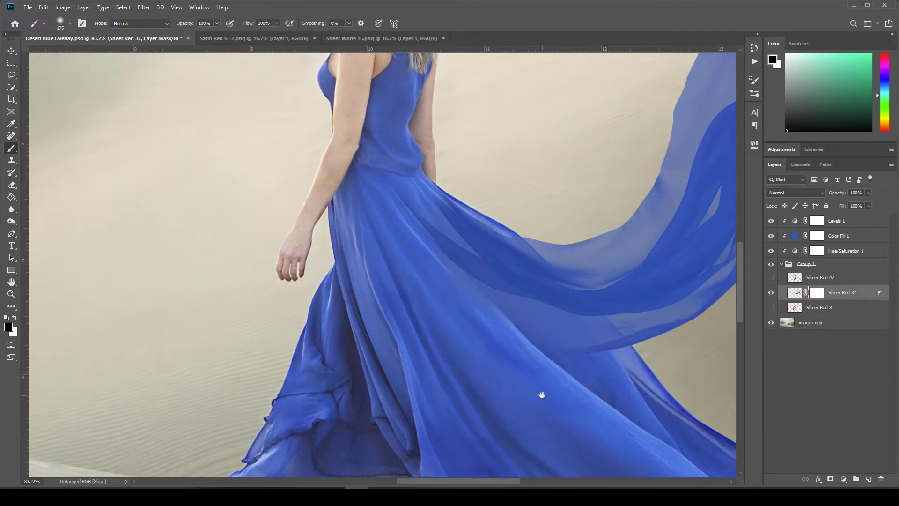
drag(542, 395, 417, 349)
scroll(426, 352, down, 3)
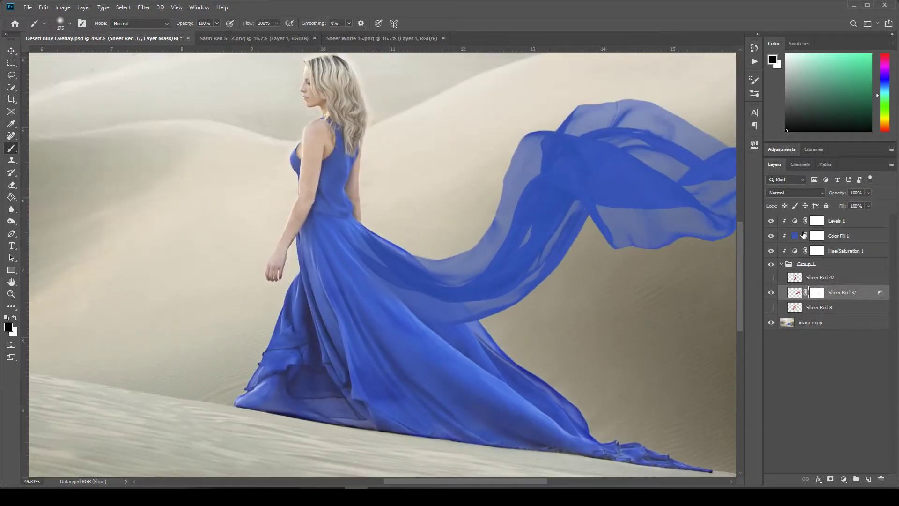
click(801, 251)
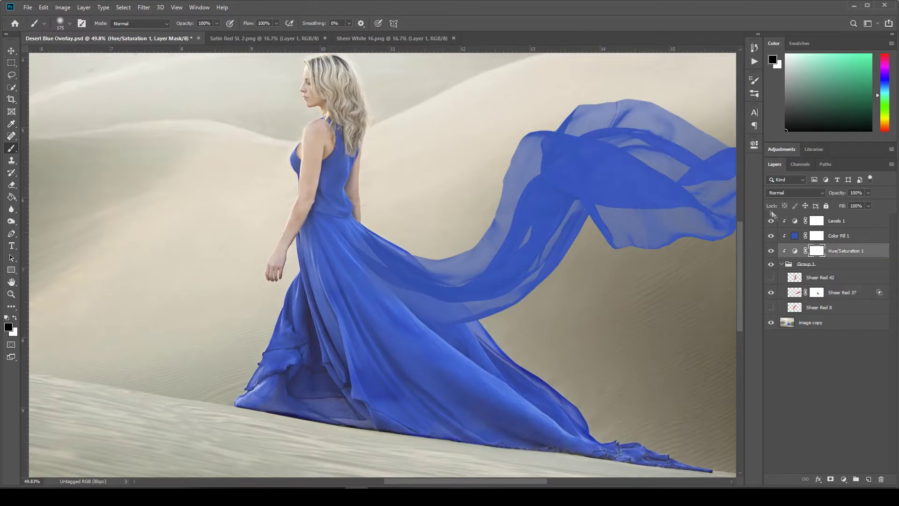
double_click(795, 222)
drag(685, 238, 689, 240)
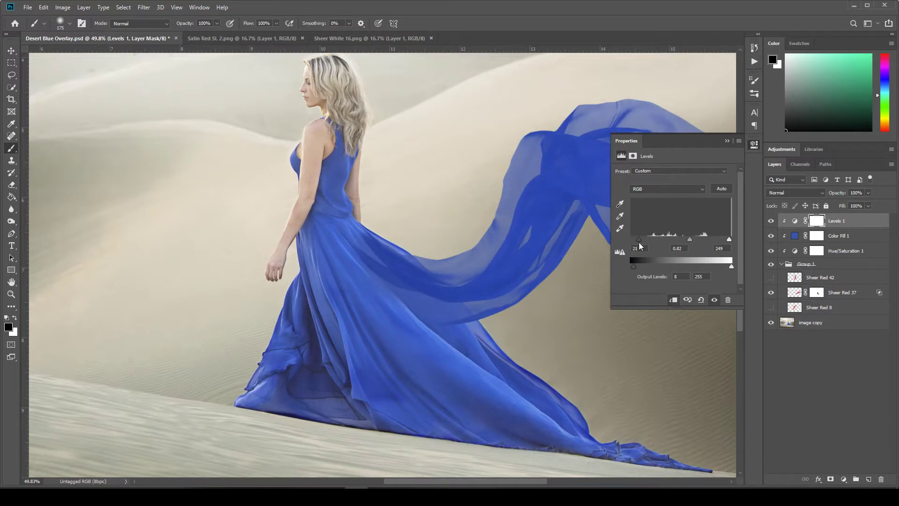
drag(729, 239, 725, 239)
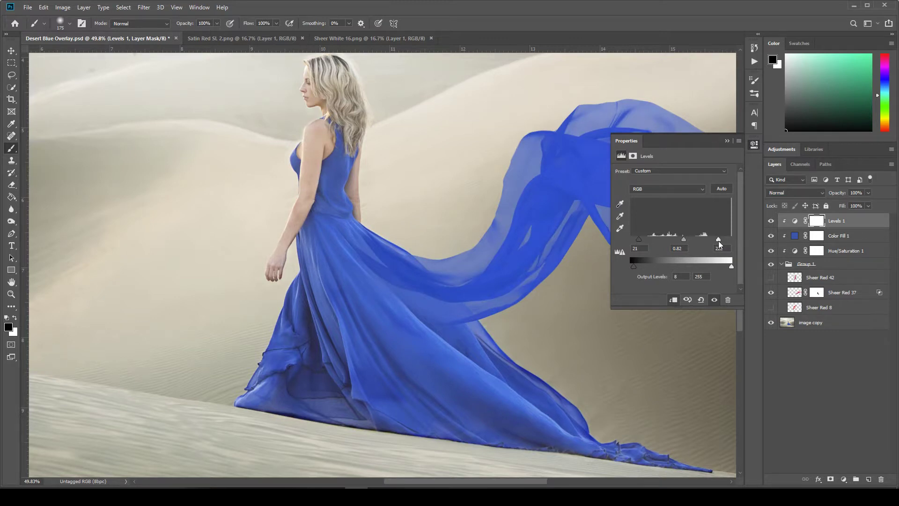
click(727, 140)
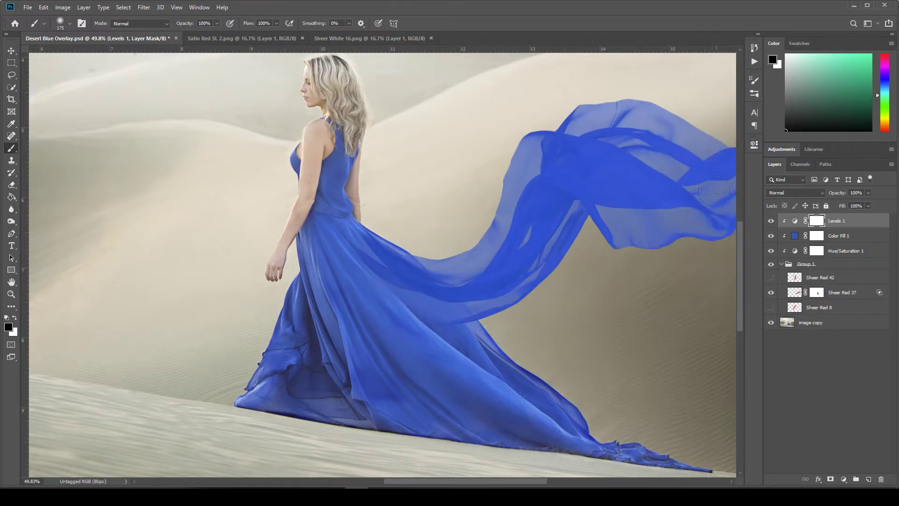
Fit the whole image in view and preview the Sheer Red 42 and Sheer Red 8 overlays by showing and hiding them
drag(670, 254, 647, 264)
right_click(649, 267)
click(662, 273)
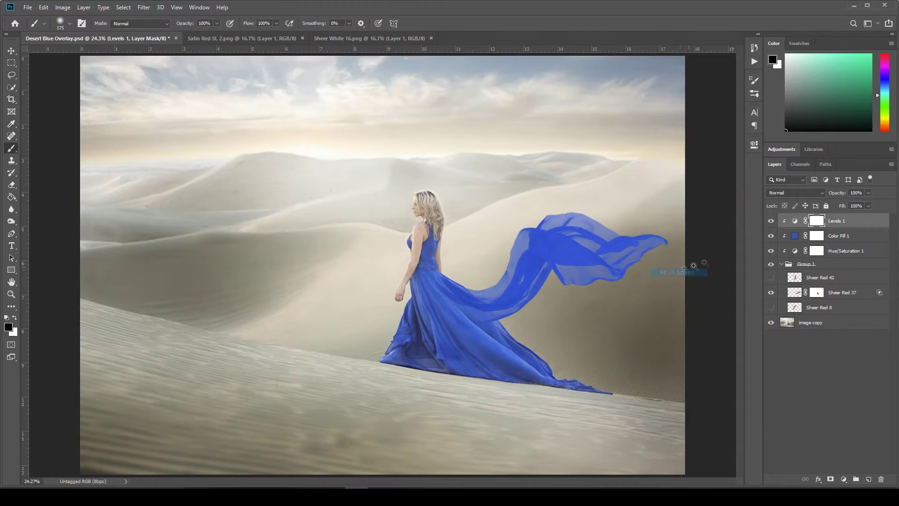
click(817, 250)
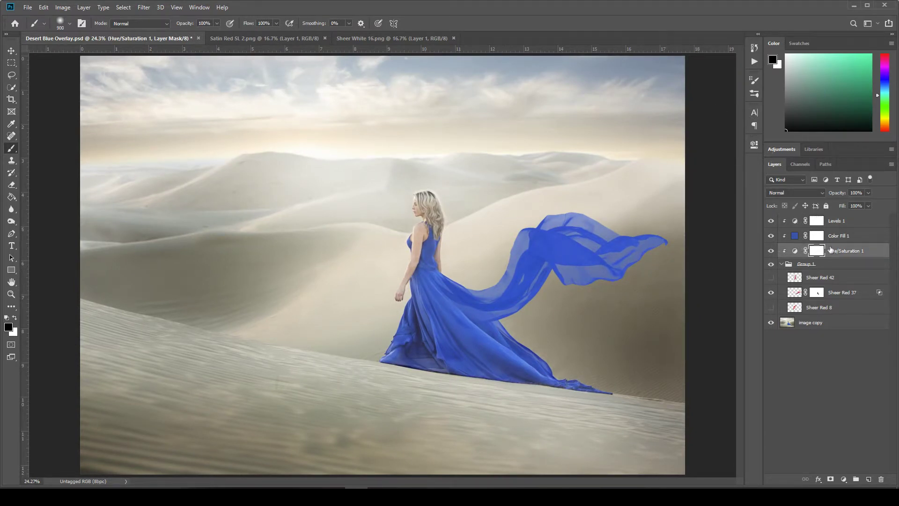
click(770, 277)
click(835, 276)
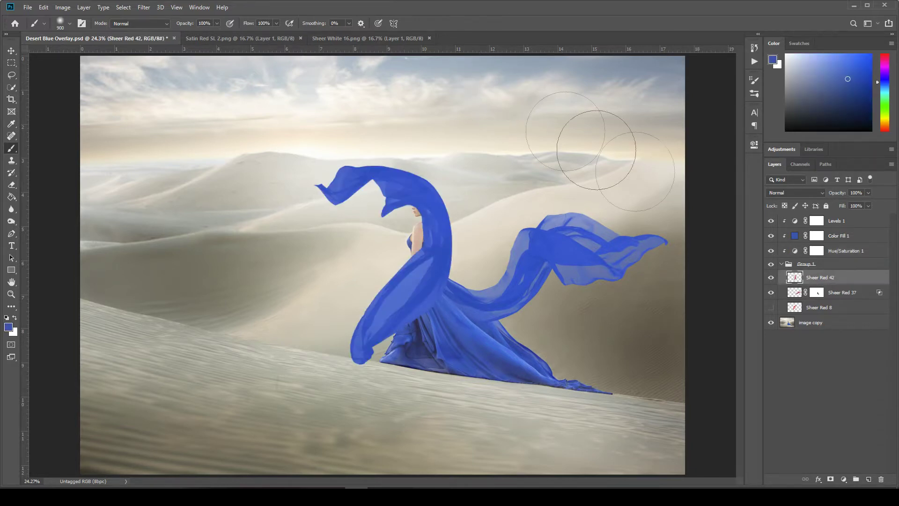
click(770, 307)
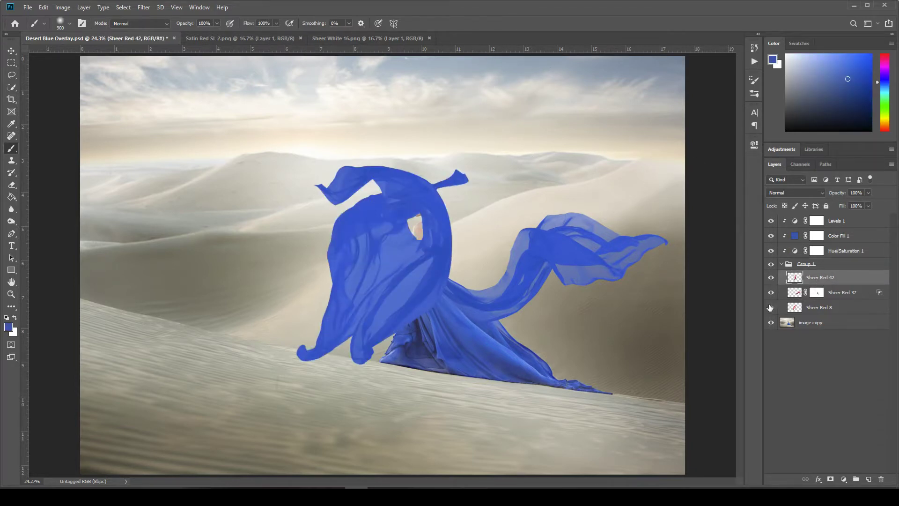
click(770, 307)
click(771, 277)
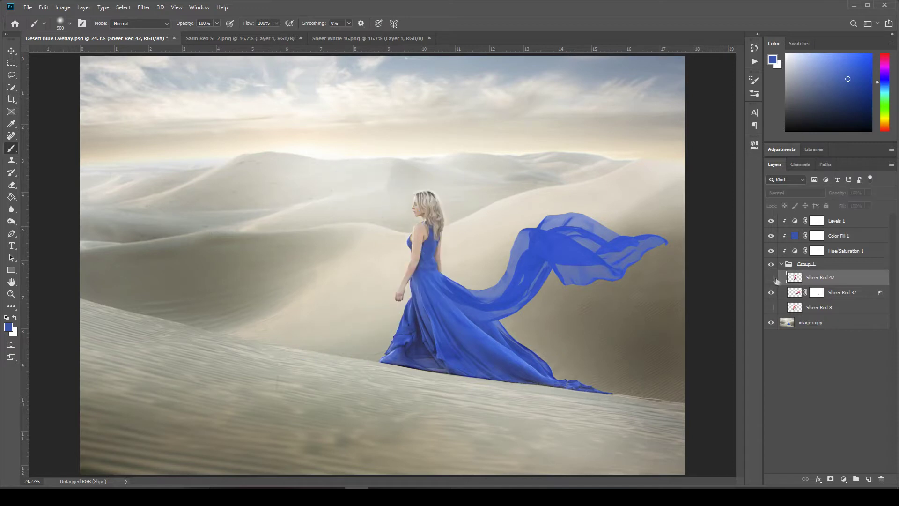
Copy the layer style from Sheer Red 37 and paste it onto the Sheer Red 42 and Sheer Red 8 layers
right_click(869, 292)
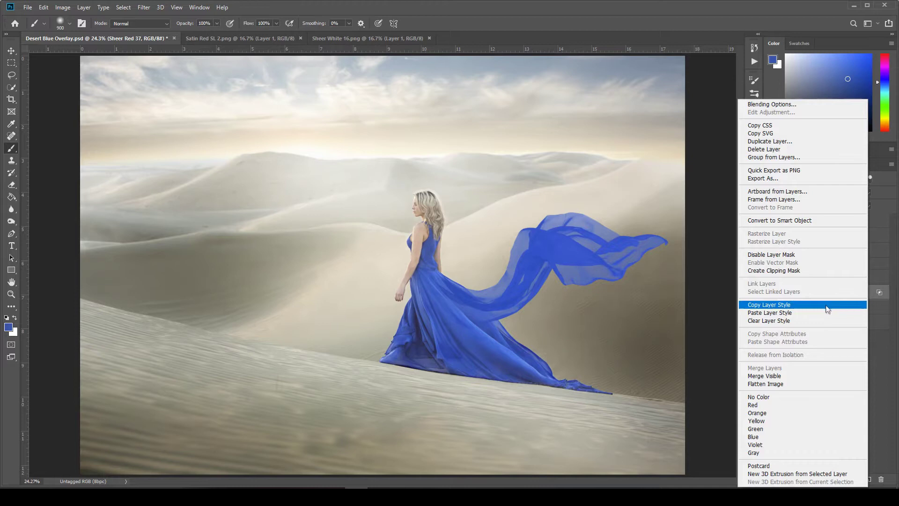
click(828, 309)
right_click(845, 278)
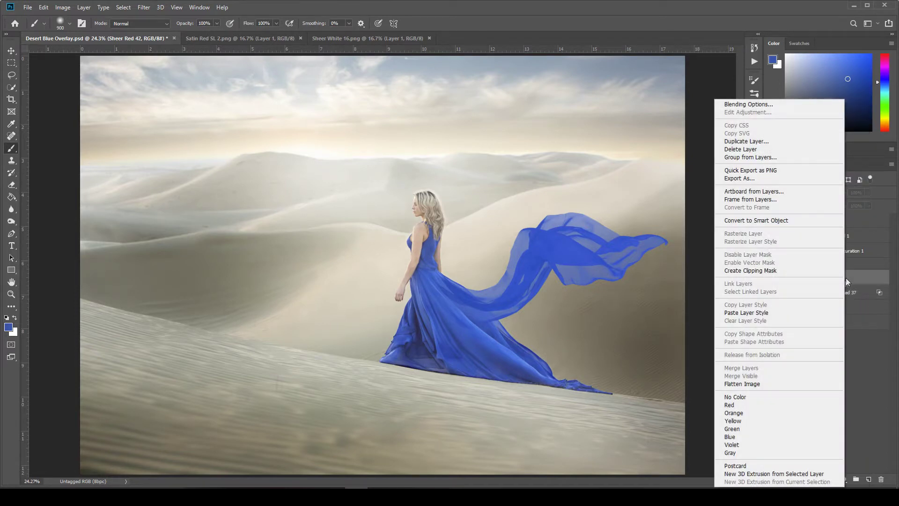
click(793, 313)
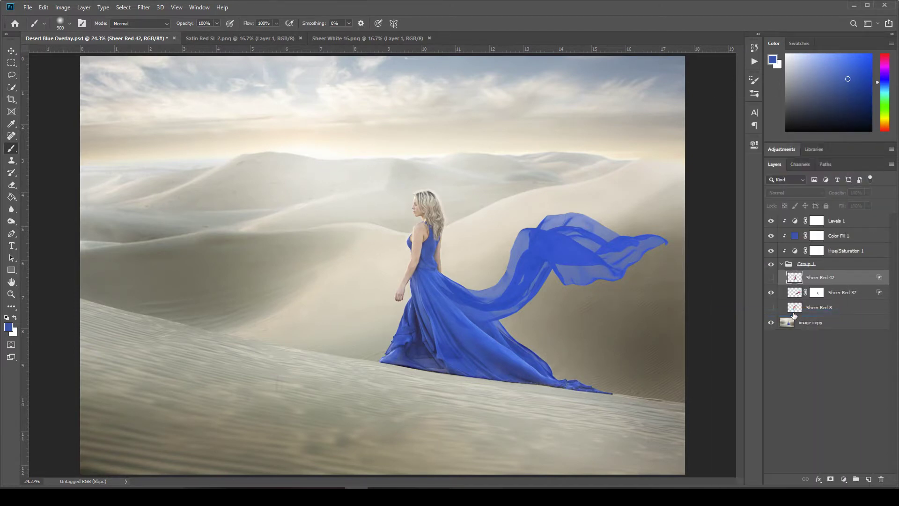
right_click(864, 307)
click(826, 313)
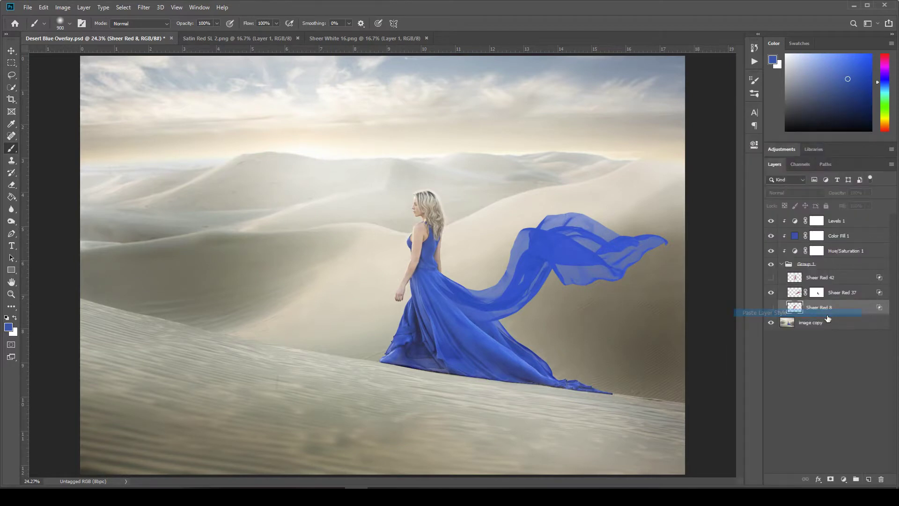
Show Sheer Red 42, rotate it with a free transform, and flip it both horizontally and vertically
click(771, 278)
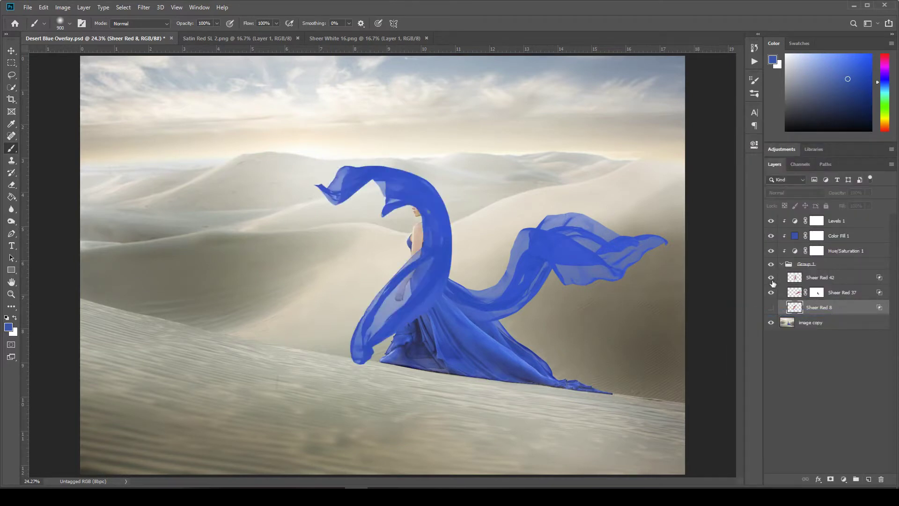
click(771, 311)
click(816, 277)
key(v)
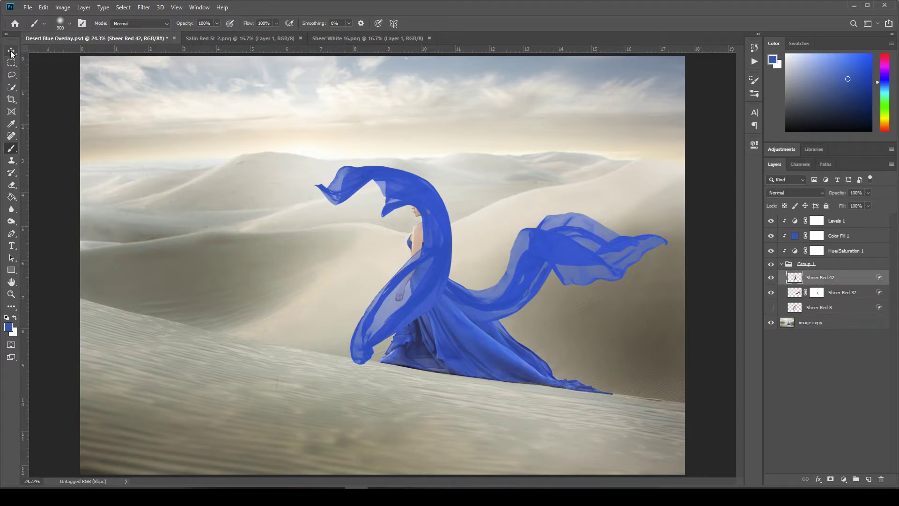
drag(439, 158, 489, 322)
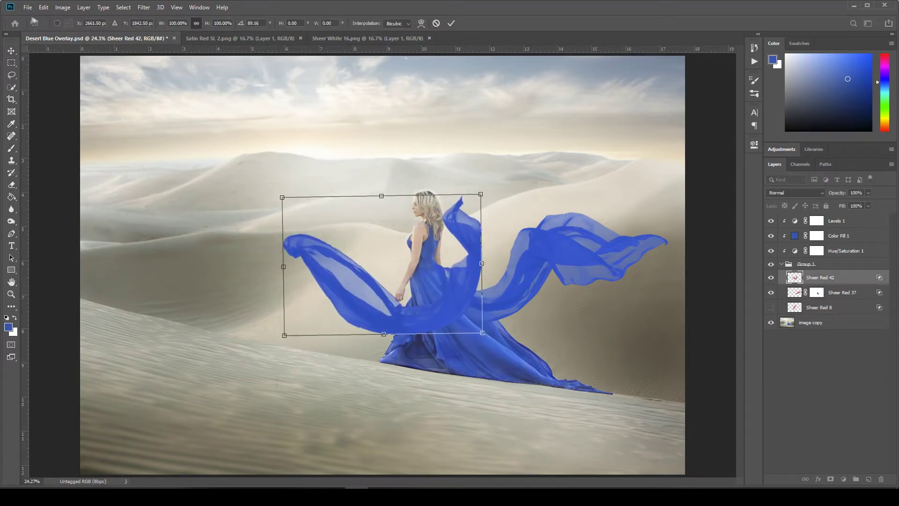
click(43, 7)
mouse_move(79, 222)
click(174, 330)
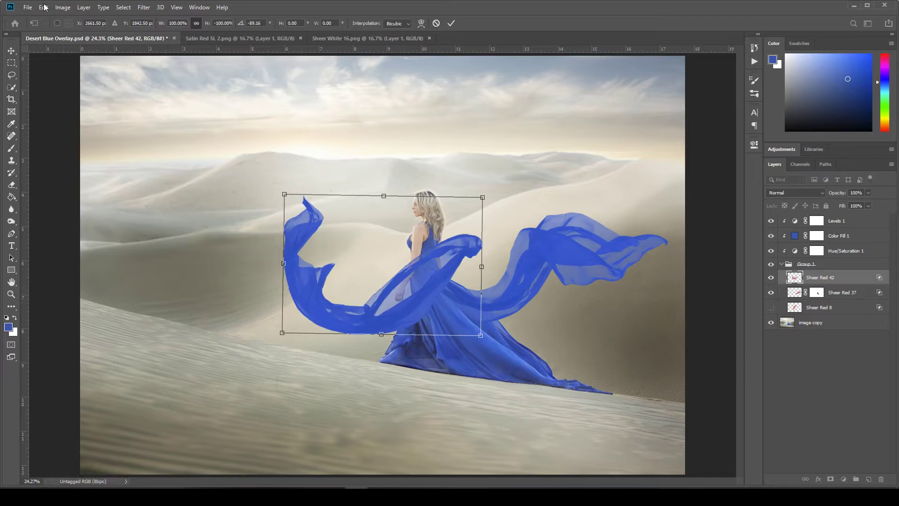
click(43, 7)
click(187, 337)
Scale Sheer Red 42 to about 125%, tilt it to about -113°, and place it over the dress's train
drag(411, 251, 553, 348)
drag(644, 429, 683, 397)
drag(604, 356, 602, 375)
drag(623, 267, 635, 248)
drag(594, 341, 578, 359)
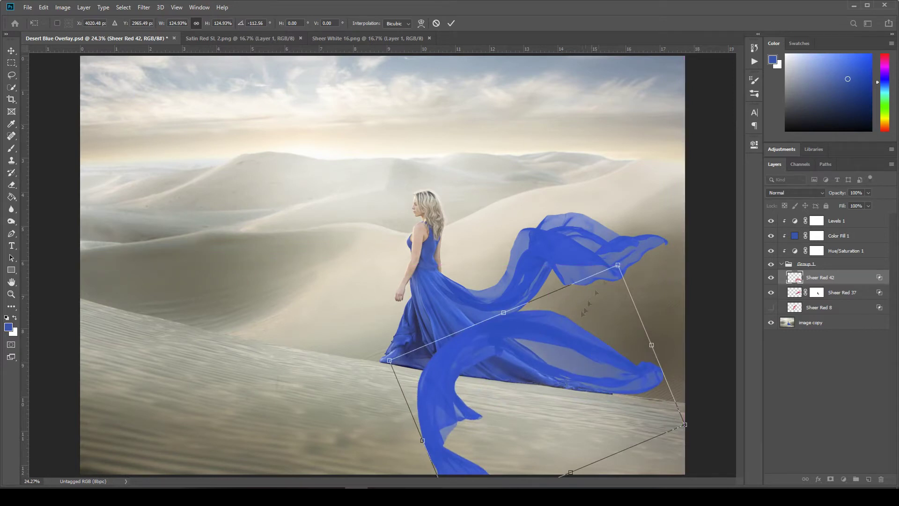
drag(575, 323, 563, 321)
key(Return)
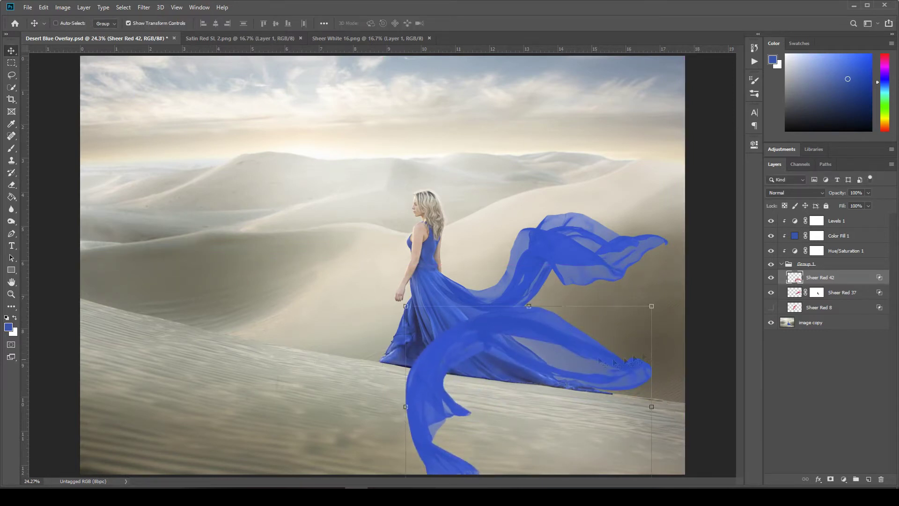
Add a layer mask to Sheer Red 42 and paint it with a soft 300 px brush to blend the fabric into the skirt
click(831, 479)
key(b)
mouse_move(449, 366)
mouse_down()
mouse_move(444, 442)
mouse_move(435, 339)
mouse_move(482, 377)
mouse_up()
key([)
key([)
key([)
key([)
key([)
key([)
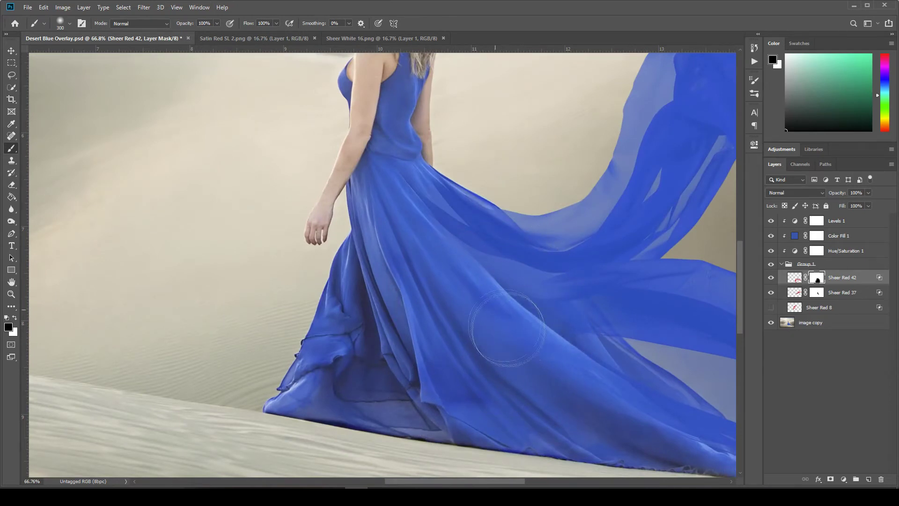
key(x)
mouse_move(604, 414)
mouse_down()
mouse_move(510, 355)
mouse_move(464, 360)
mouse_move(538, 414)
mouse_move(460, 336)
mouse_move(606, 472)
mouse_move(525, 405)
mouse_move(593, 463)
mouse_up()
key(x)
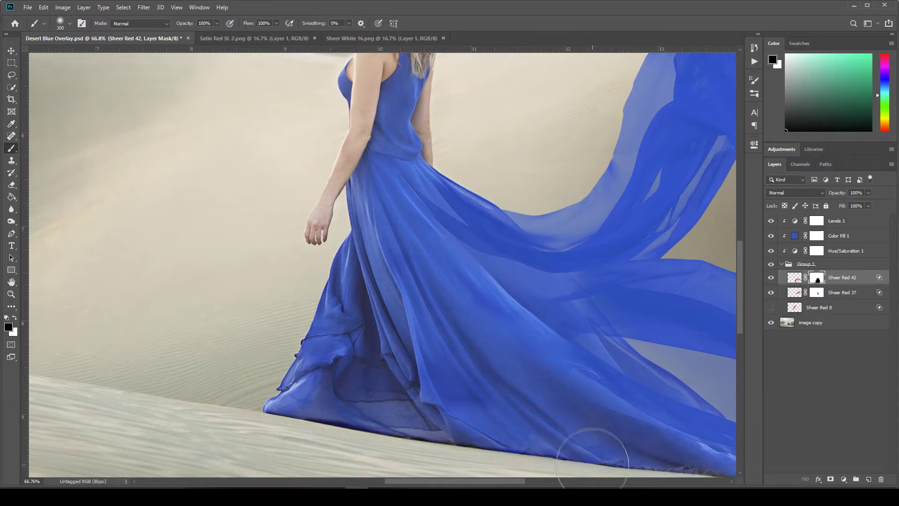
Show Sheer Red 8, scale it to about 144%, rotate it about 55°, and spread it across the skirt from the waist
click(770, 307)
click(820, 307)
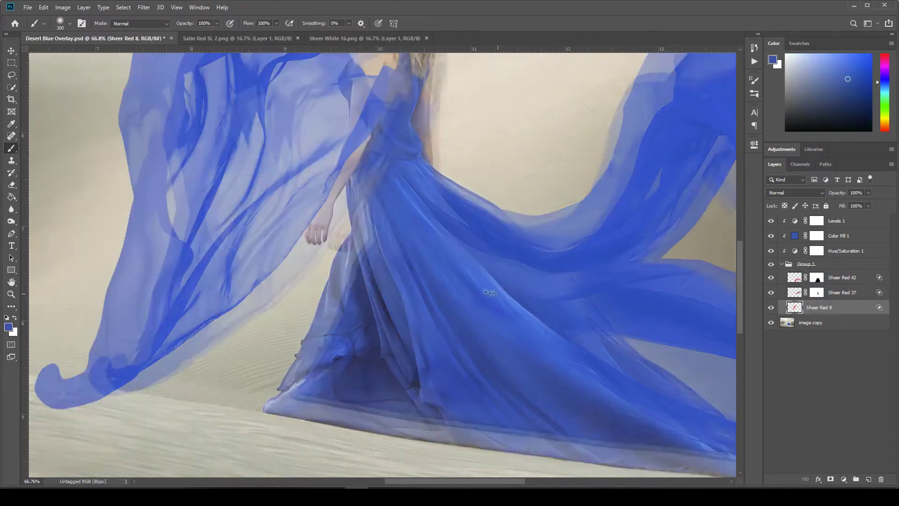
key(ctrl+0)
key(ctrl+t)
drag(468, 165, 666, 375)
drag(557, 292, 495, 375)
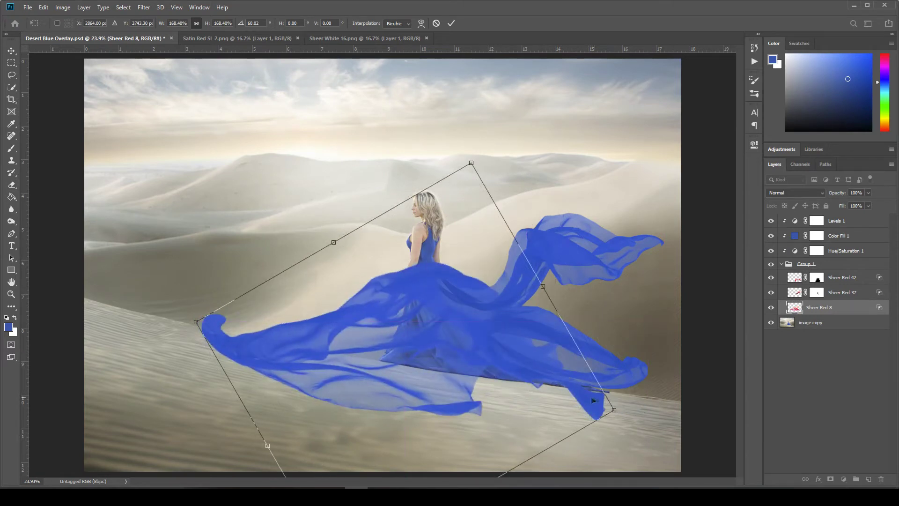
drag(614, 409, 553, 397)
drag(470, 417, 501, 410)
drag(601, 401, 604, 387)
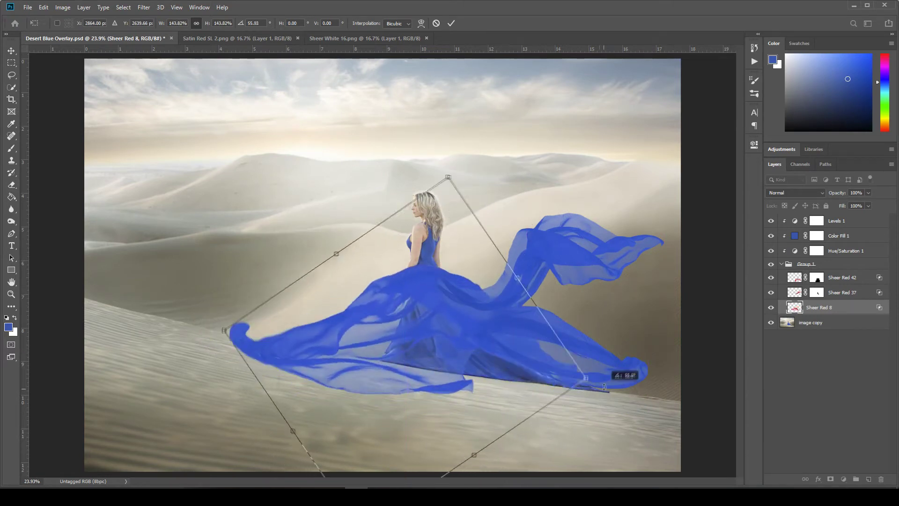
key(Return)
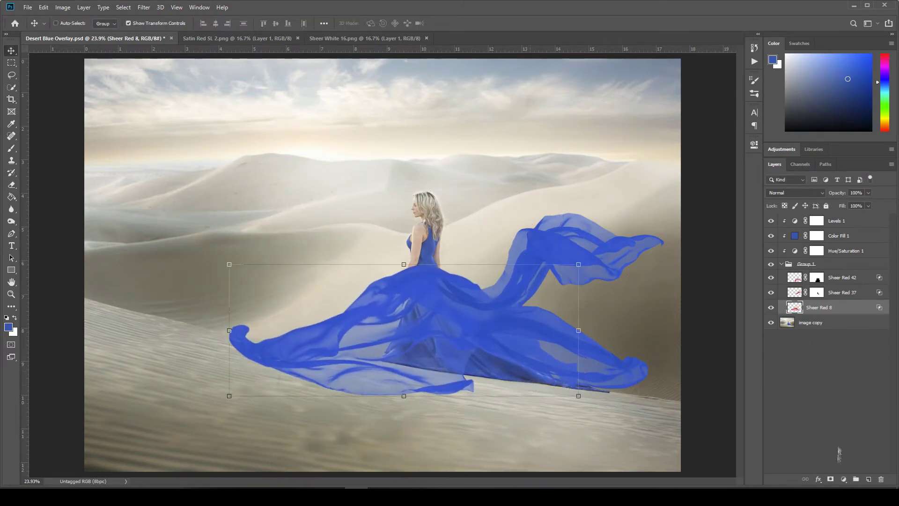
Add a layer mask to Sheer Red 8 and draw a closed Pen path along the dune ridge and around the fabric below it
click(831, 479)
key(p)
scroll(213, 357, up, 6)
click(79, 279)
drag(279, 327, 307, 331)
drag(535, 372, 347, 332)
drag(426, 340, 438, 343)
click(436, 410)
click(299, 423)
click(216, 361)
click(192, 302)
Turn the dune path into a selection, paint black on the Sheer Red 8 mask to hide the fabric inside, and deselect
right_click(237, 322)
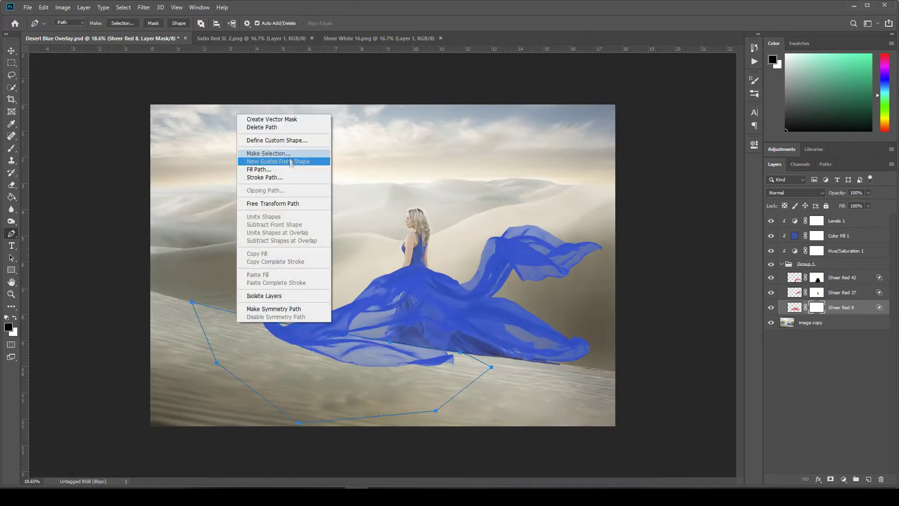
click(285, 153)
key(Return)
key(b)
drag(397, 356, 474, 387)
key(m)
key(ctrl+d)
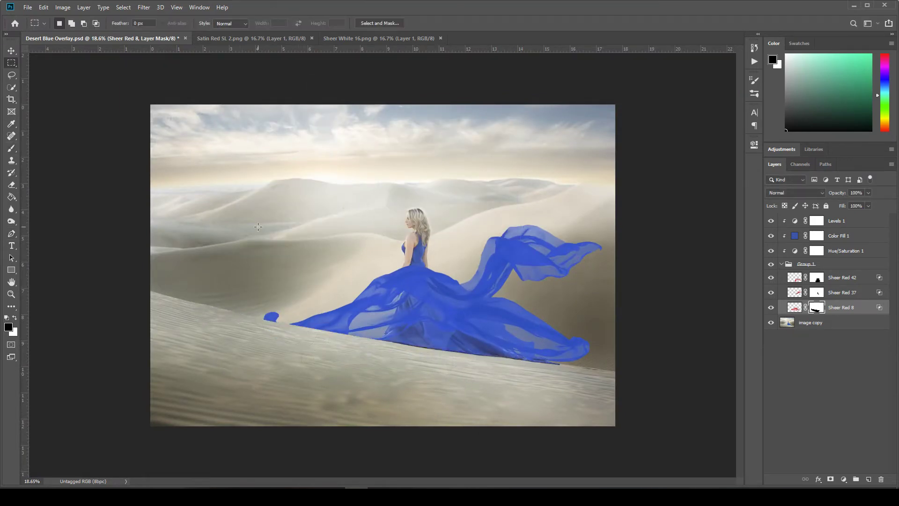
Paint black on the Sheer Red 8 mask to hide the leftover curl at the fabric's far end on the dune
key(b)
scroll(268, 293, up, 6)
drag(279, 347, 281, 370)
scroll(399, 307, down, 6)
scroll(586, 304, up, 6)
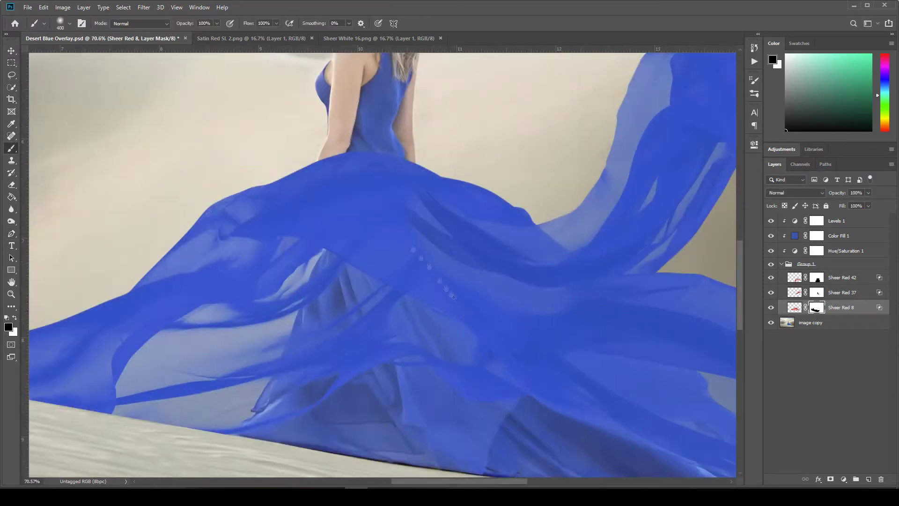
Lower the Sheer Red 8 layer's opacity to 55% so the arm can be traced through the fabric
click(794, 307)
drag(837, 193, 816, 193)
scroll(508, 311, up, 5)
drag(508, 311, 529, 322)
Trace the woman's forearm, hand and fingers with a closed Pen path where the fabric covers them
click(12, 234)
click(376, 95)
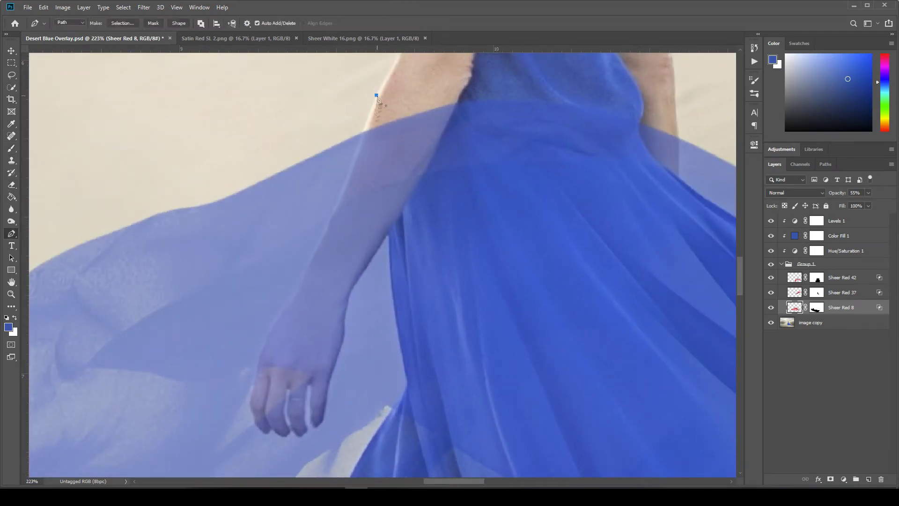
drag(341, 197, 334, 211)
drag(257, 382, 252, 392)
drag(304, 395, 332, 292)
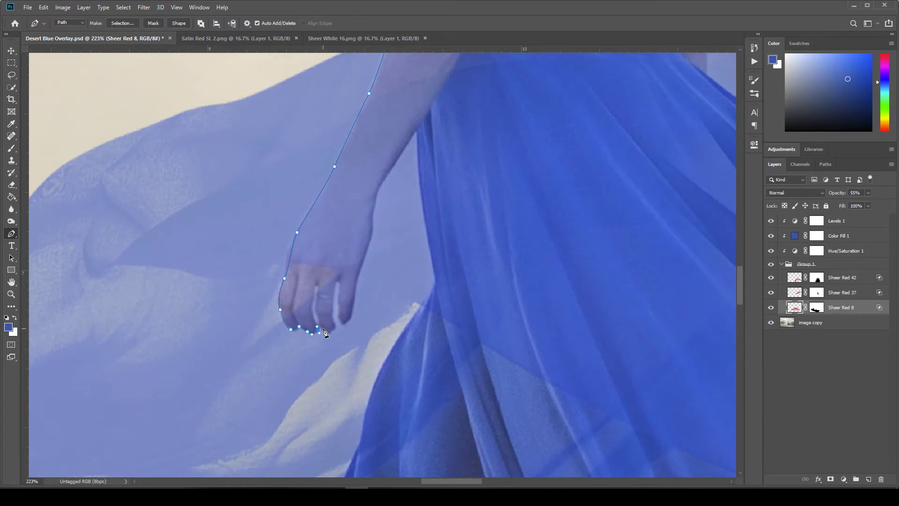
scroll(334, 340, up, 5)
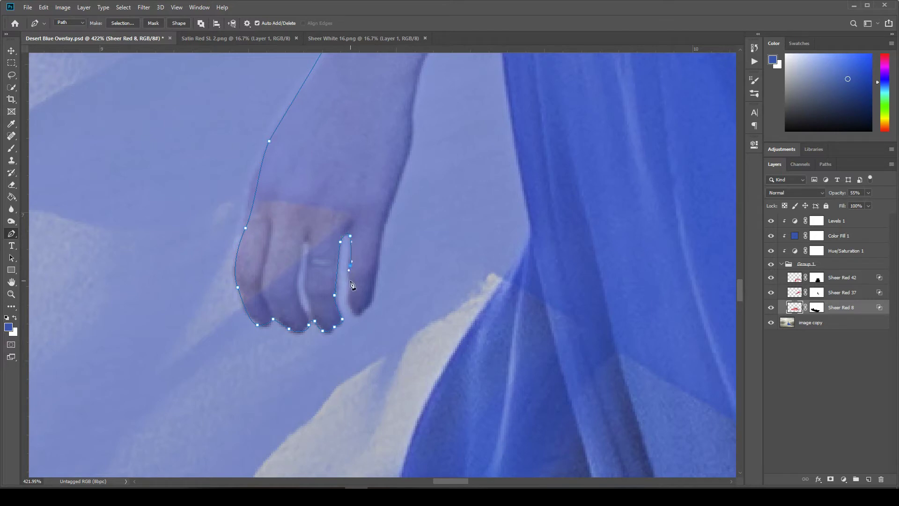
drag(380, 249, 382, 235)
drag(394, 197, 355, 293)
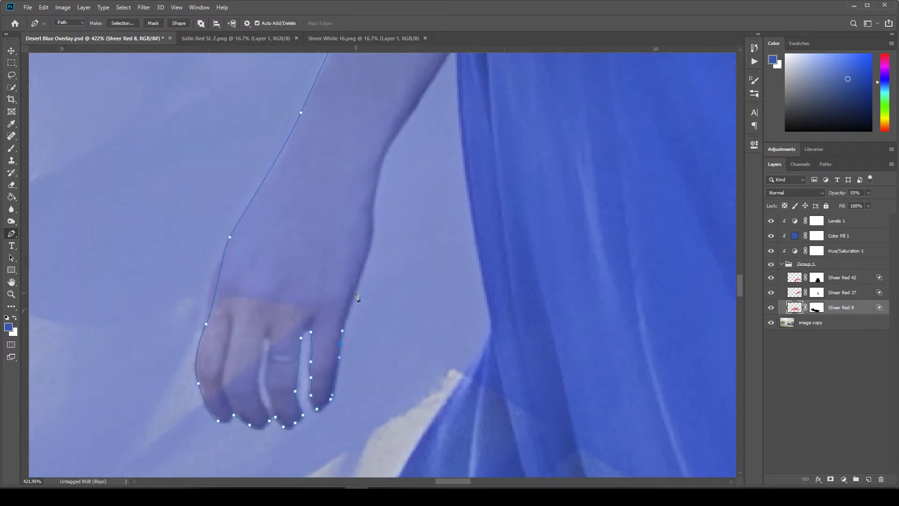
drag(382, 159, 389, 148)
drag(433, 81, 430, 253)
scroll(390, 317, down, 3)
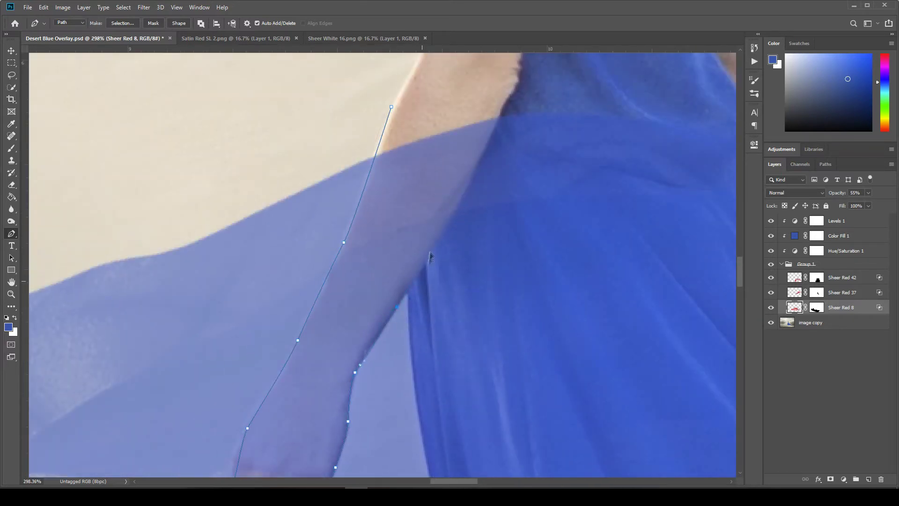
click(392, 92)
click(392, 107)
Make an anti-aliased selection with 0 px feather from the arm path, paint it black on the Sheer Red 8 mask, and deselect
right_click(404, 113)
click(423, 156)
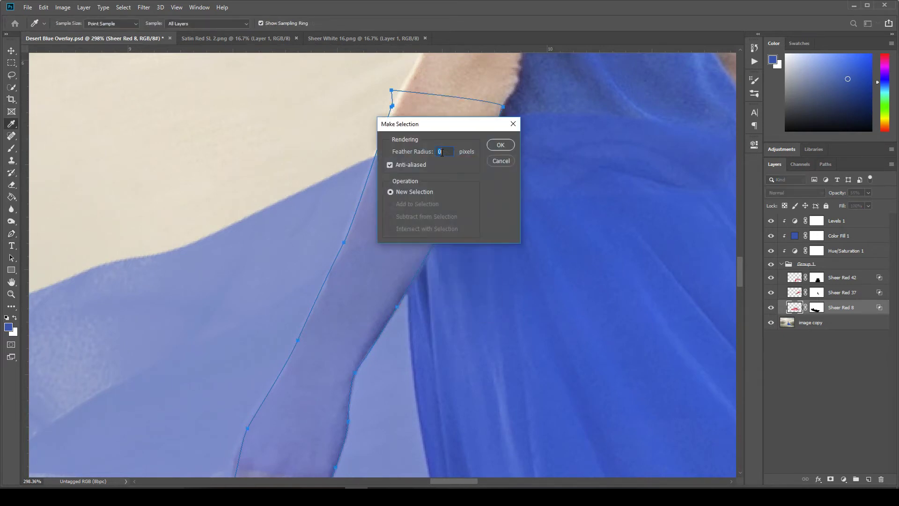
click(501, 144)
scroll(475, 284, down, 8)
key(b)
click(817, 308)
mouse_move(460, 230)
mouse_down()
mouse_move(403, 360)
mouse_move(475, 209)
mouse_move(440, 286)
mouse_up()
key(ctrl+d)
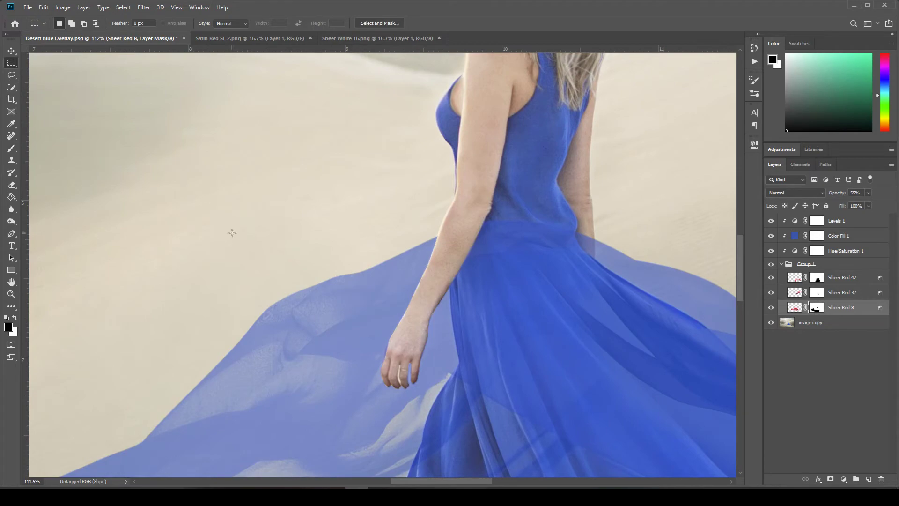
Refine the Sheer Red 8 mask around the fingers, using a 3 px white brush to restore fabric in the gap between them
drag(384, 363, 346, 229)
key(bracketleft)
key(bracketleft)
key(bracketleft)
key(bracketleft)
key(bracketleft)
key(bracketleft)
key(bracketleft)
key(bracketleft)
key(bracketleft)
key(bracketleft)
key(bracketleft)
key(bracketleft)
key(bracketleft)
key(bracketleft)
key(bracketleft)
key(bracketleft)
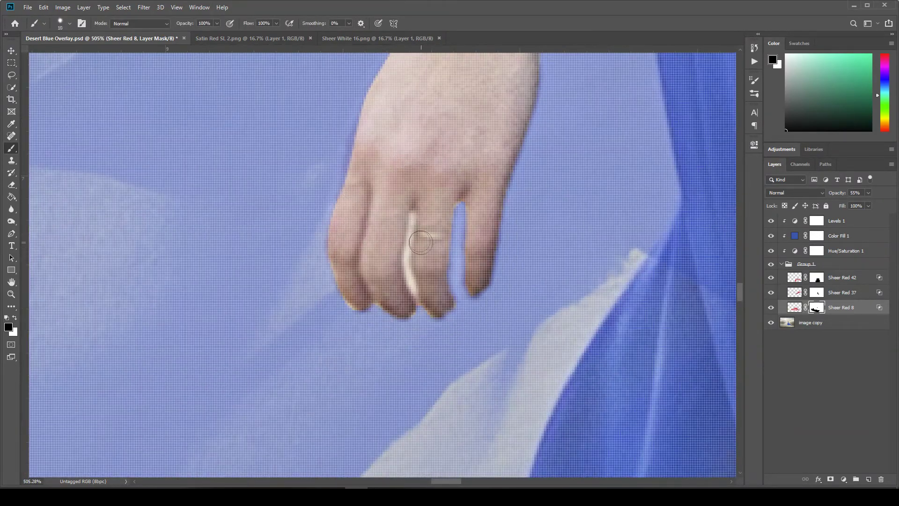
key(x)
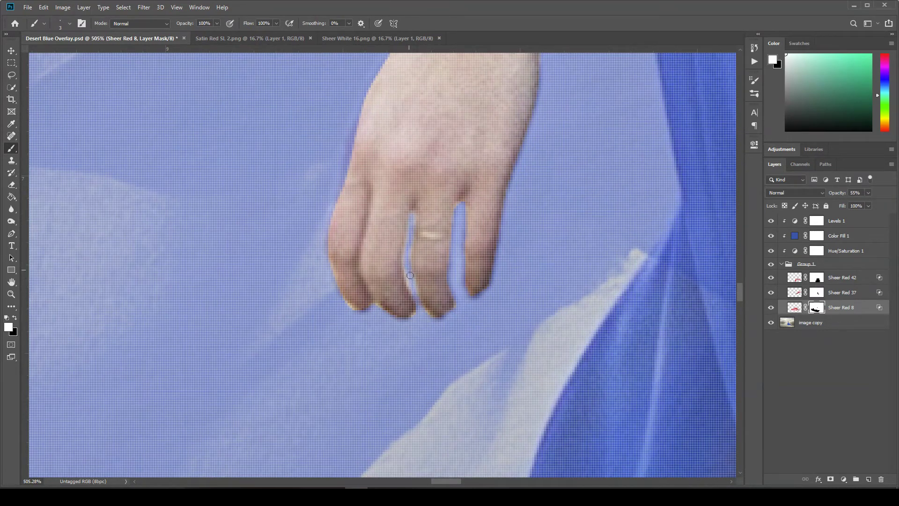
Raise the Sheer Red 8 layer's opacity back to 100% and keep that layer selected for masking
key(ctrl+0)
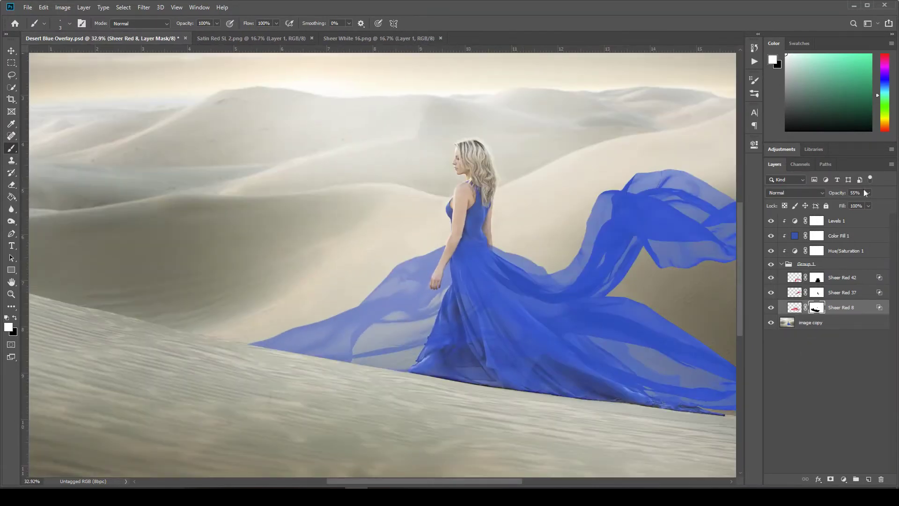
drag(888, 208, 889, 208)
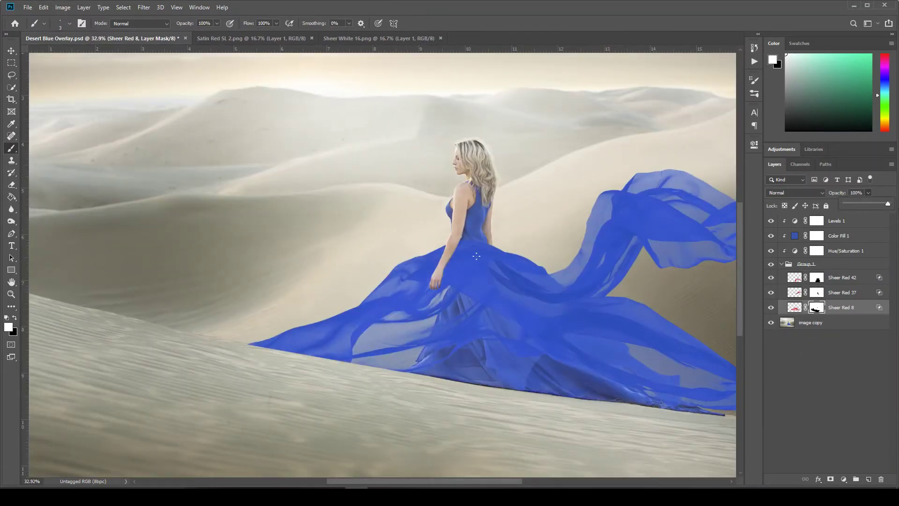
click(850, 294)
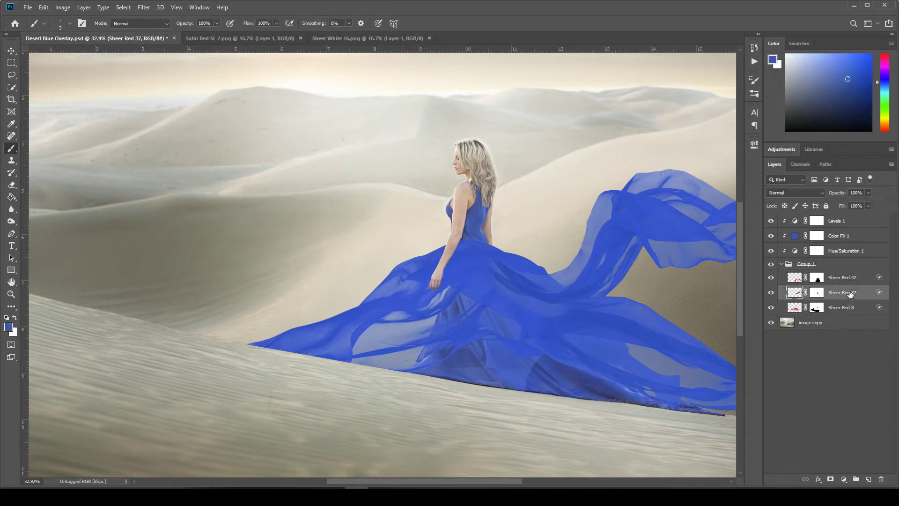
click(851, 309)
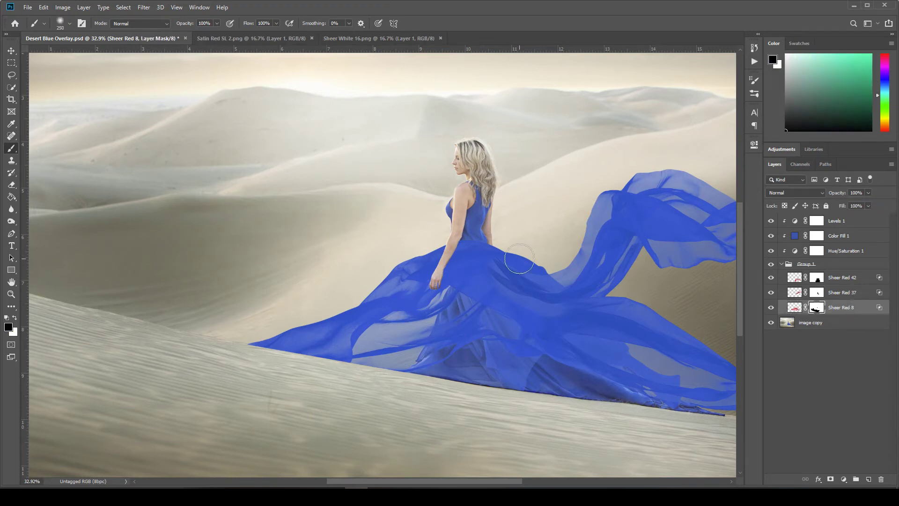
Clean up the Sheer Red 8 mask along the forearm's edge with a 15 px black brush
mouse_move(471, 240)
mouse_down()
mouse_move(487, 313)
mouse_move(523, 363)
mouse_up()
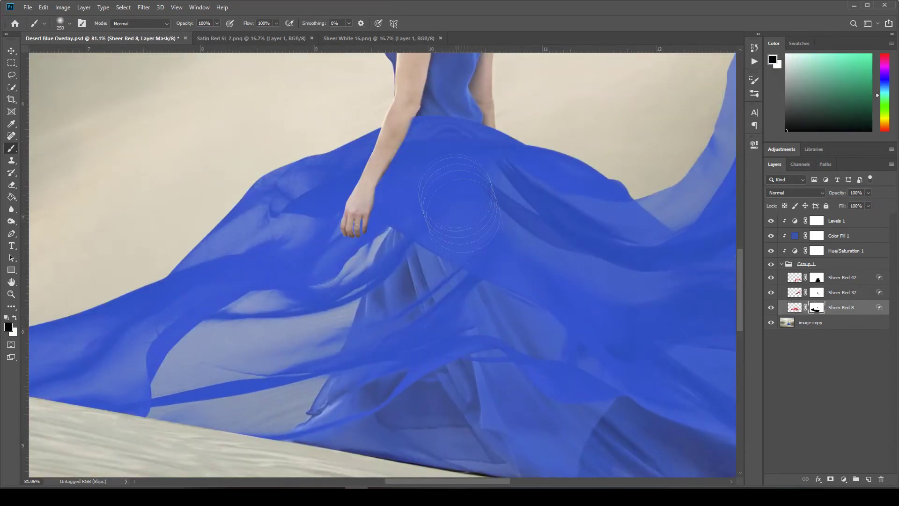
scroll(422, 140, up, 5)
key([)
key([)
key([)
key([)
key([)
key([)
key([)
key([)
key([)
key([)
key([)
key([)
key([)
key([)
key([)
key([)
key([)
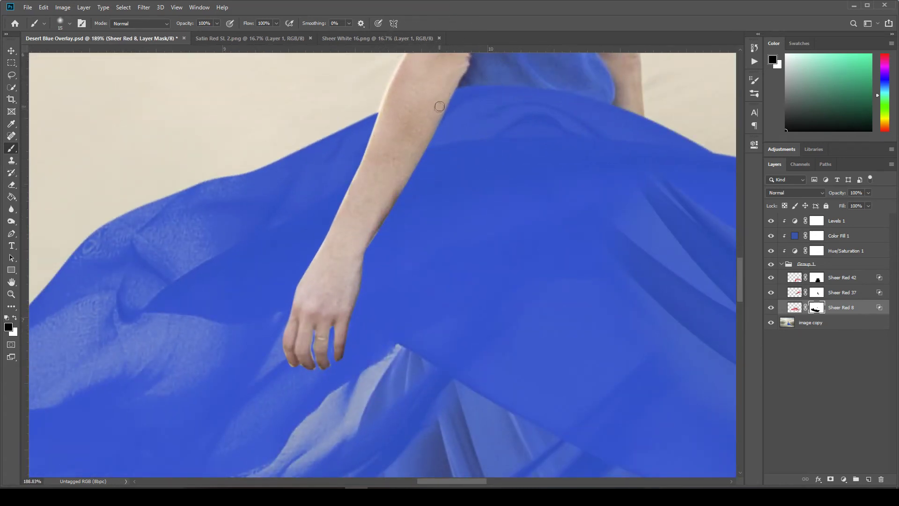
Paint black on the Sheer Red 8 mask with a 175 px brush to reveal the original skirt folds from waist to hem
scroll(427, 206, down, 8)
key(bracketright)
key(bracketright)
key(bracketright)
key(bracketright)
key(bracketright)
key(bracketright)
key(bracketright)
key(bracketright)
key(bracketright)
key(bracketright)
key(bracketright)
key(bracketright)
key(bracketright)
key(bracketright)
key(bracketright)
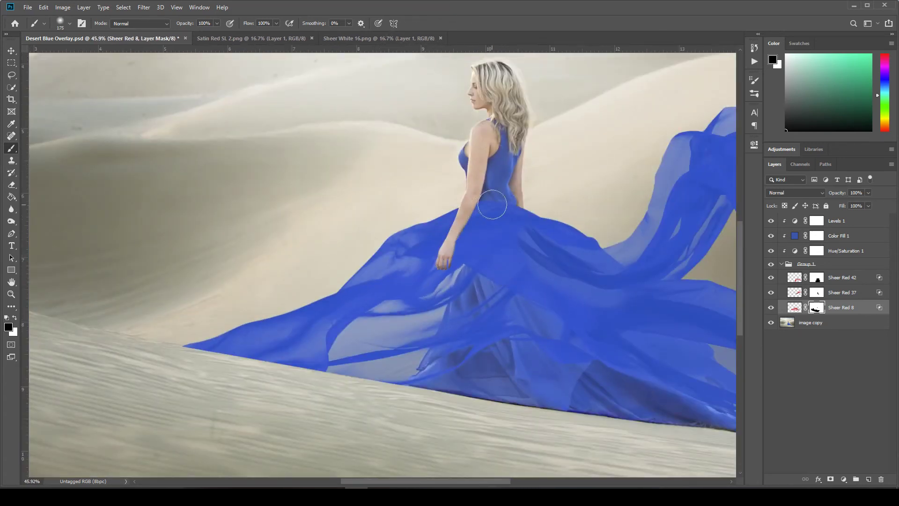
mouse_move(492, 205)
mouse_down()
mouse_move(505, 253)
mouse_move(501, 232)
mouse_move(463, 364)
mouse_move(521, 333)
mouse_move(460, 381)
mouse_move(470, 336)
mouse_move(561, 362)
mouse_move(571, 397)
mouse_up()
drag(533, 329, 420, 312)
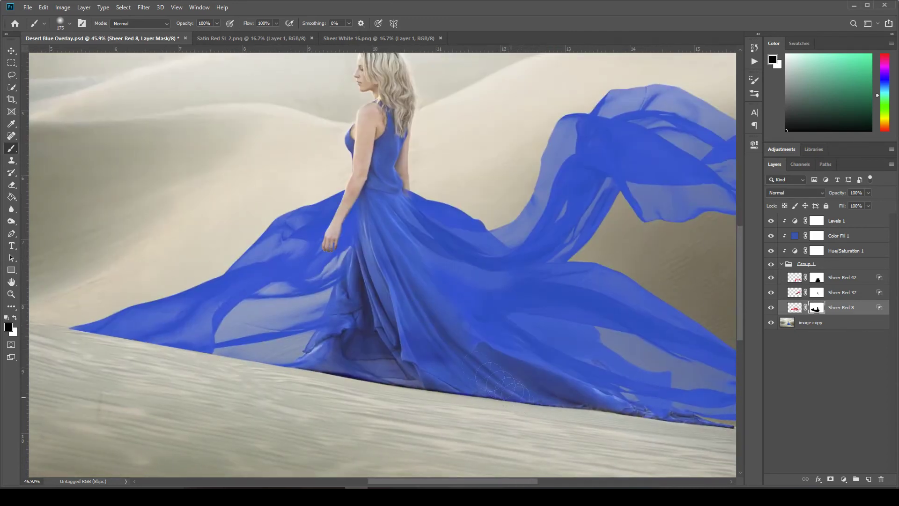
drag(524, 321, 435, 302)
drag(543, 345, 560, 368)
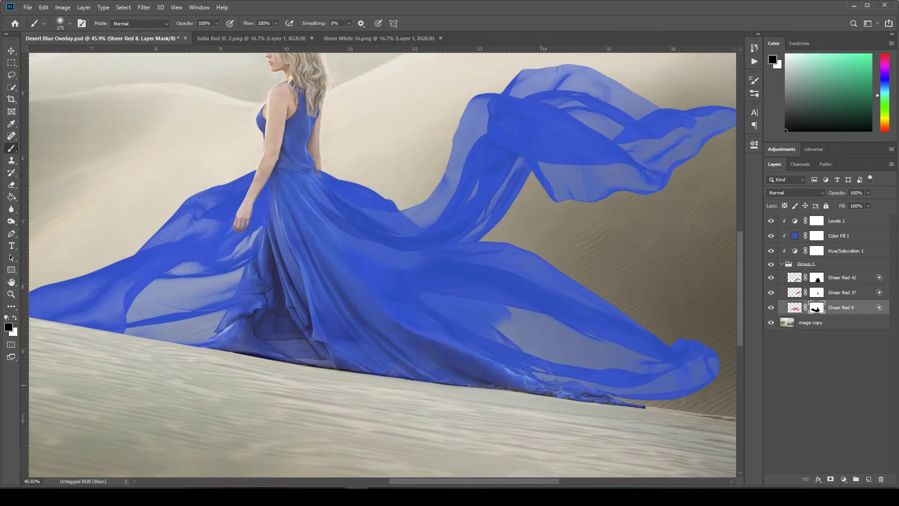
mouse_move(525, 316)
mouse_down()
mouse_move(418, 281)
mouse_move(485, 351)
mouse_move(341, 251)
mouse_move(488, 380)
mouse_move(383, 310)
mouse_move(337, 345)
mouse_up()
mouse_move(328, 285)
mouse_down()
mouse_move(420, 345)
mouse_move(472, 321)
mouse_move(444, 277)
mouse_move(479, 309)
mouse_up()
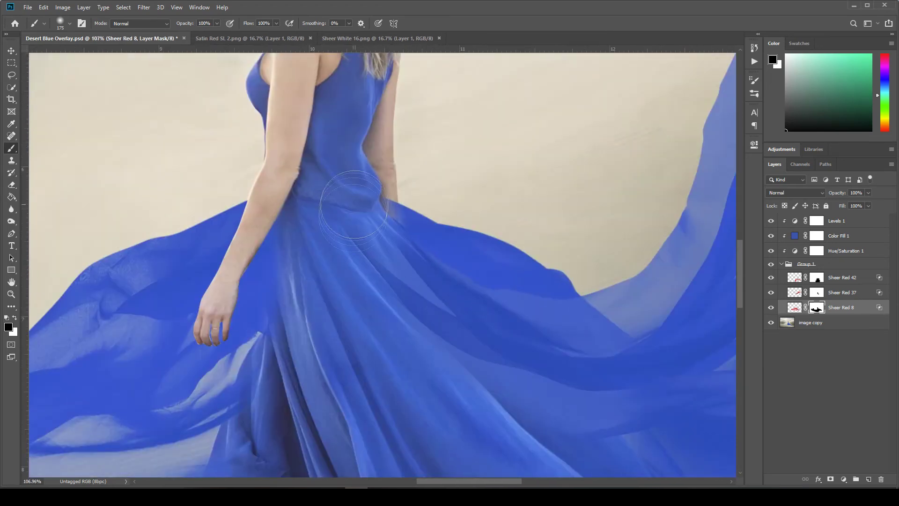
Rework the Sheer Red 8 mask at the waist, restoring fabric with white and blending the seam with a black brush reduced to 90 px
key(x)
mouse_move(373, 229)
mouse_down()
mouse_move(362, 243)
mouse_move(373, 273)
mouse_up()
key(x)
key(ctrl+z)
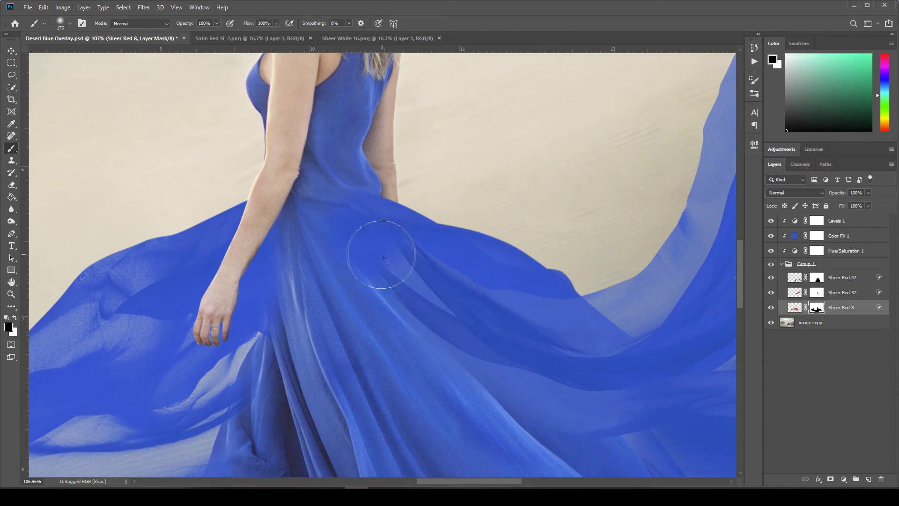
key(bracketleft)
key(bracketleft)
key(bracketleft)
mouse_move(349, 230)
mouse_down()
mouse_move(345, 208)
mouse_move(394, 238)
mouse_up()
key(bracketleft)
drag(351, 213, 355, 208)
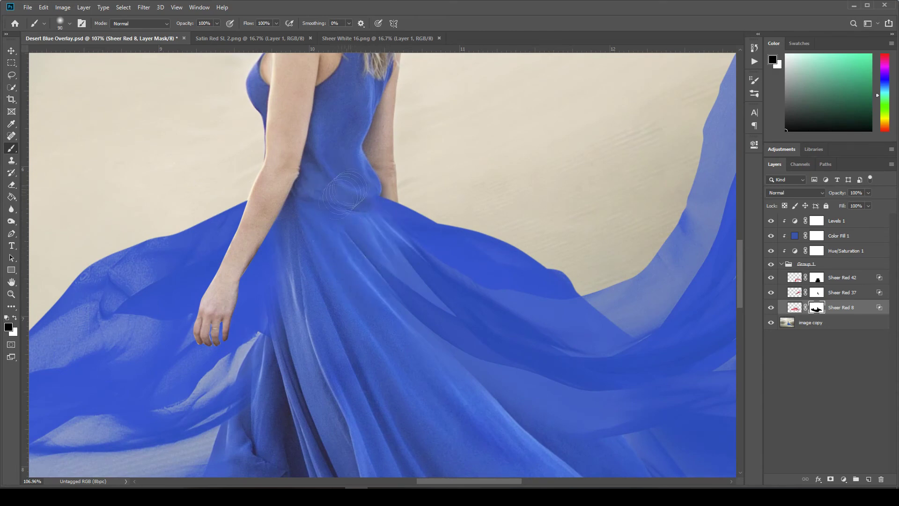
Split the This Layer highlight slider in Sheer Red 8's Blend If settings to 88/255
scroll(375, 286, down, 5)
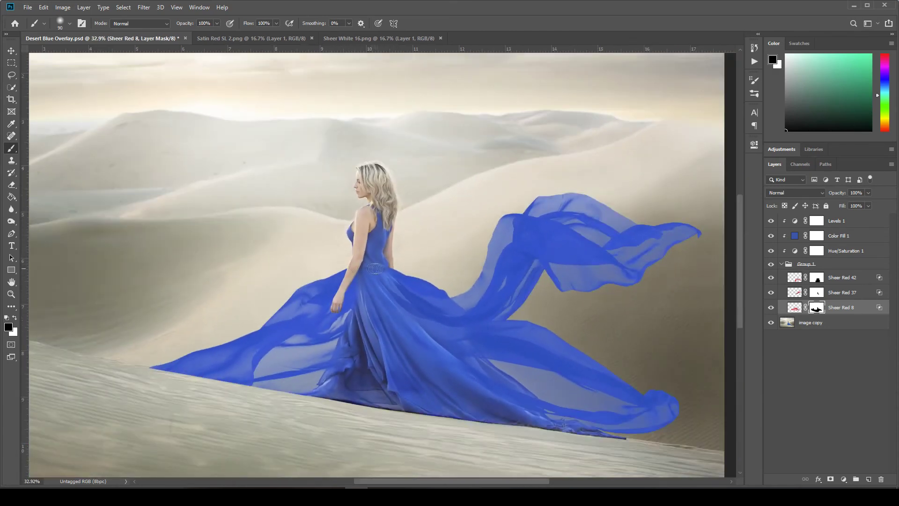
click(867, 193)
double_click(878, 309)
drag(659, 276, 633, 277)
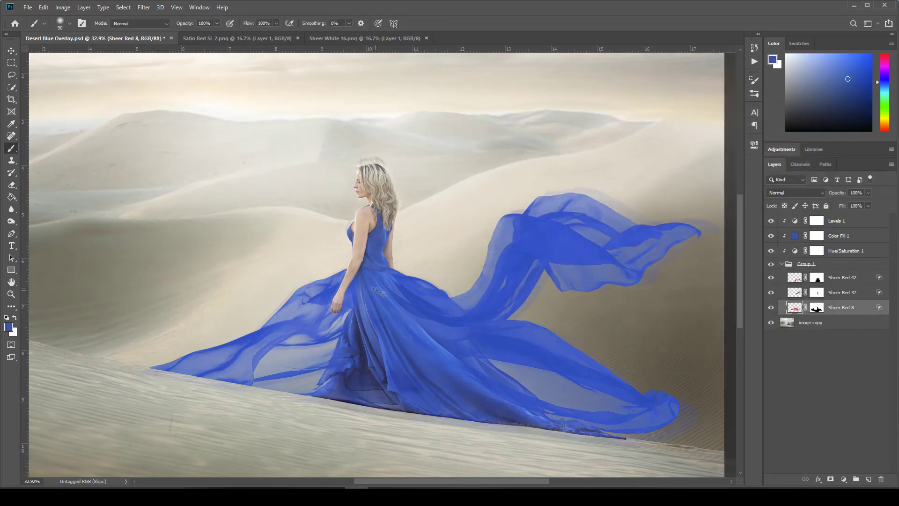
Change the brush hardness and paint black on the Sheer Red 8 mask to uncover the skirt folds between the waist and the hand
ctrl+click(328, 327)
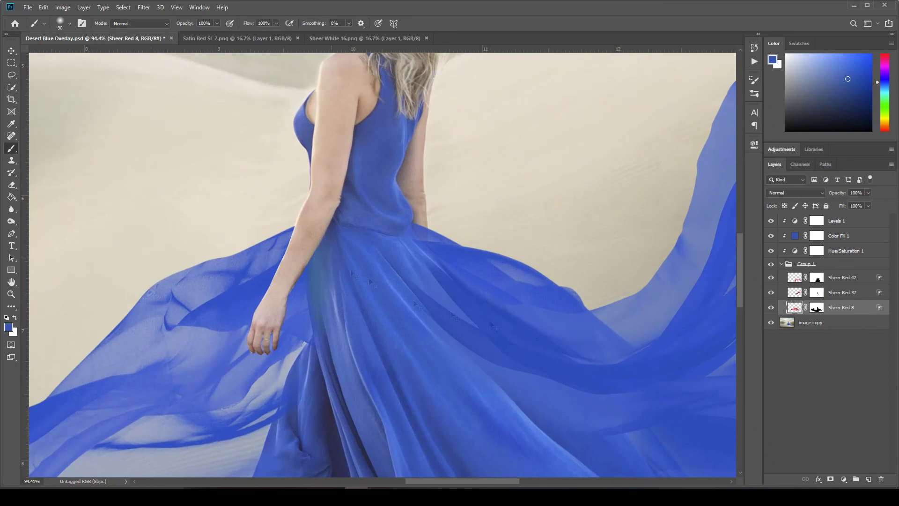
click(817, 308)
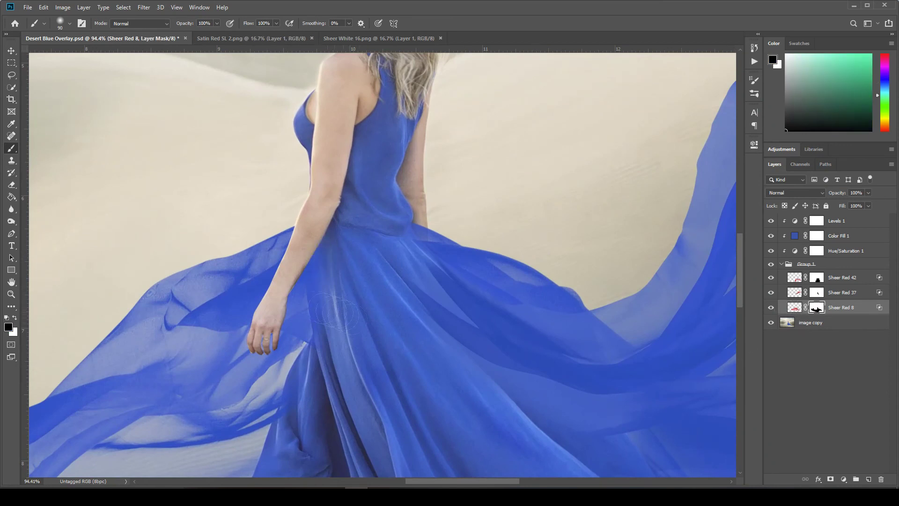
drag(327, 260, 341, 349)
key(ctrl+z)
key(ctrl+z)
right_click(334, 254)
click(427, 299)
key(Return)
mouse_move(342, 215)
mouse_down()
mouse_move(323, 272)
mouse_move(345, 345)
mouse_move(326, 362)
mouse_up()
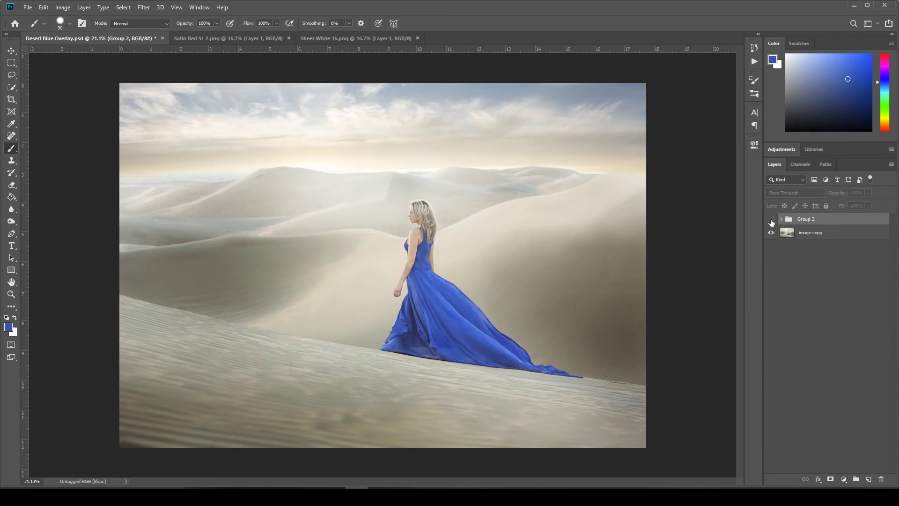
Compare the fabric with and without the Levels 1 adjustment by toggling its visibility
click(771, 219)
click(770, 219)
click(771, 220)
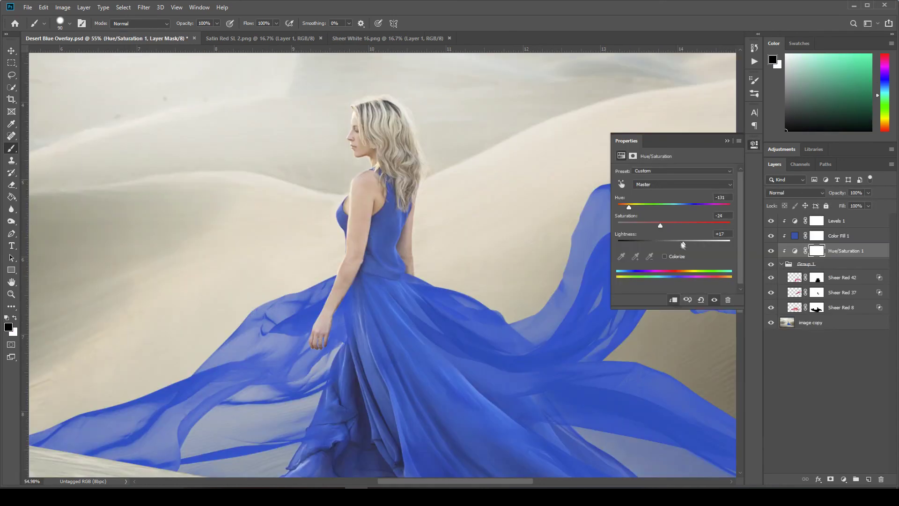
Set the lightness of the Hue/Saturation 1 adjustment to +17 and close its properties
drag(683, 244, 684, 245)
click(727, 141)
drag(627, 250, 564, 256)
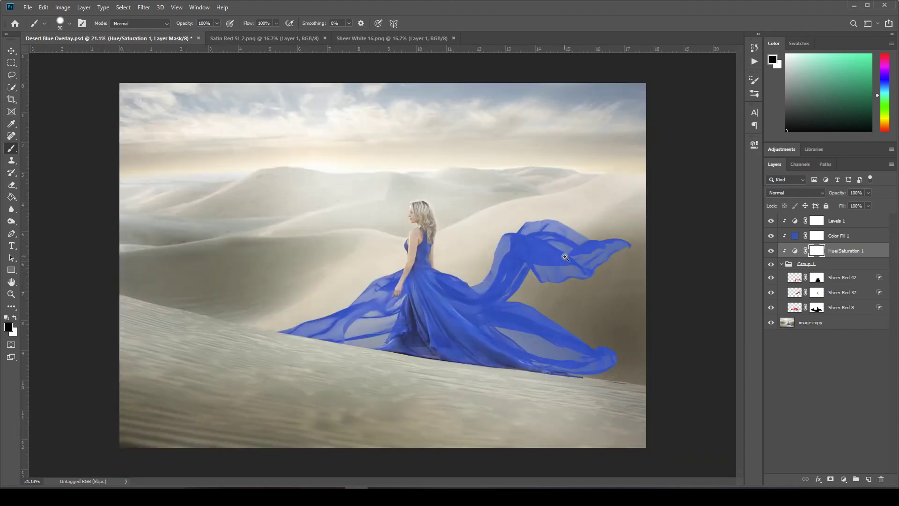